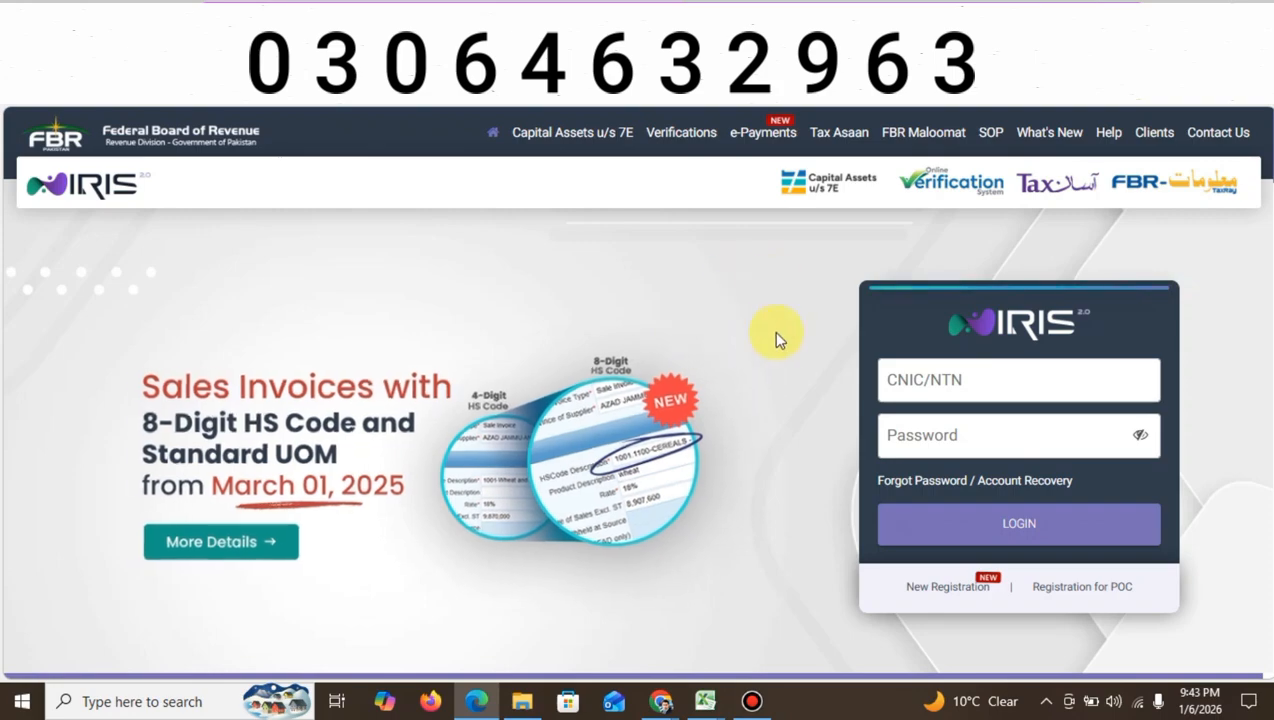
Step: Look over the new registration form's personal information fields and switch to the browser window with the signed-in taxpayer dashboard
{"action": "left_click", "coordinate": [942, 588]}
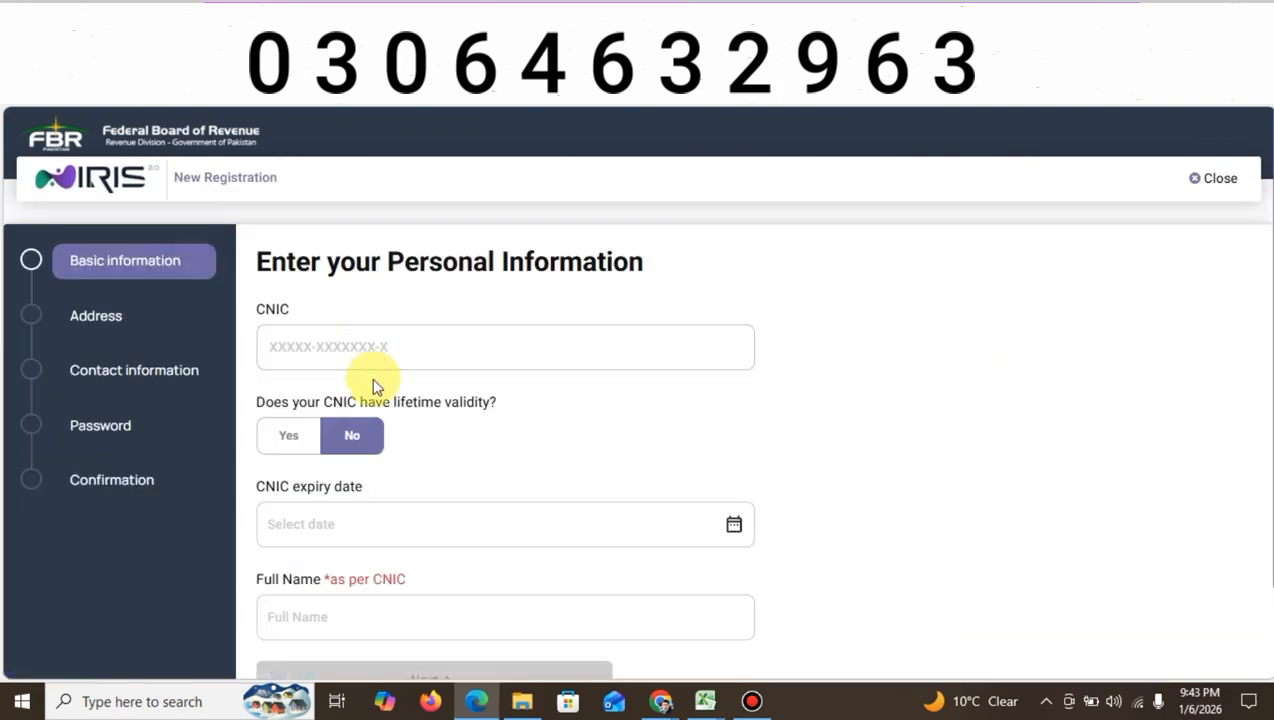
{"action": "scroll", "coordinate": [371, 377], "scroll_direction": "down", "scroll_amount": 1}
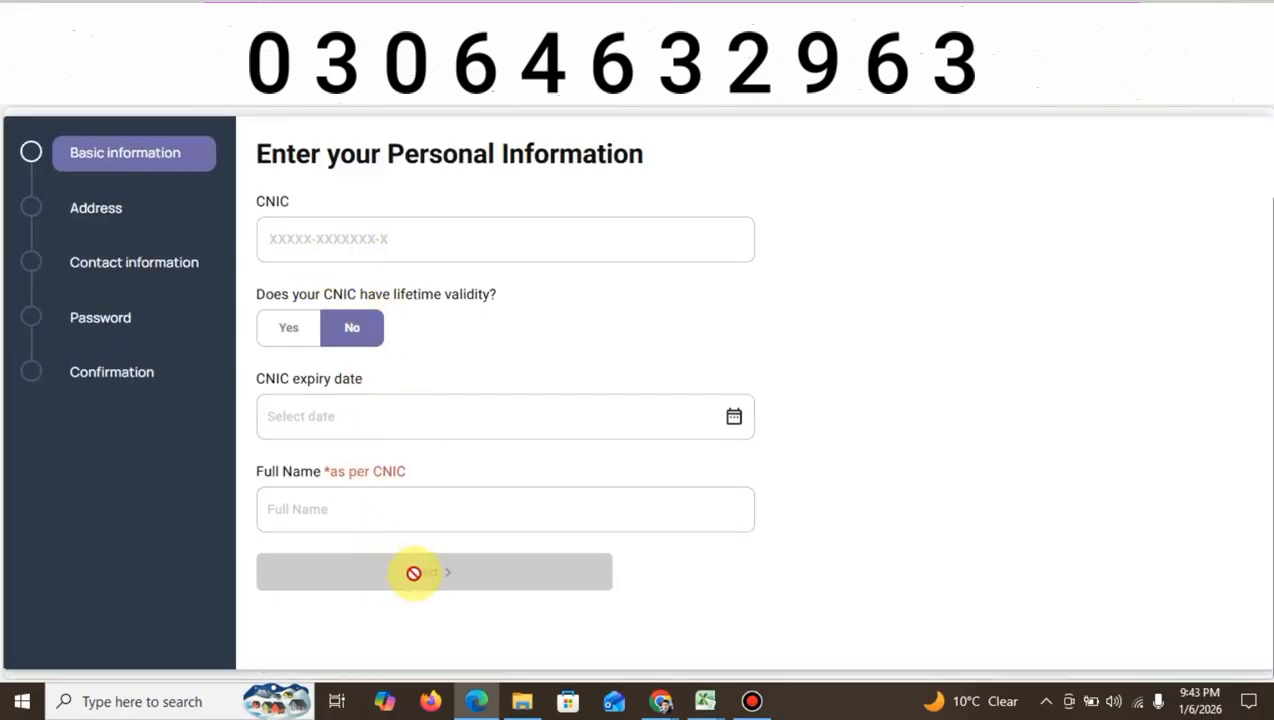
{"action": "scroll", "coordinate": [324, 410], "scroll_direction": "up", "scroll_amount": 1}
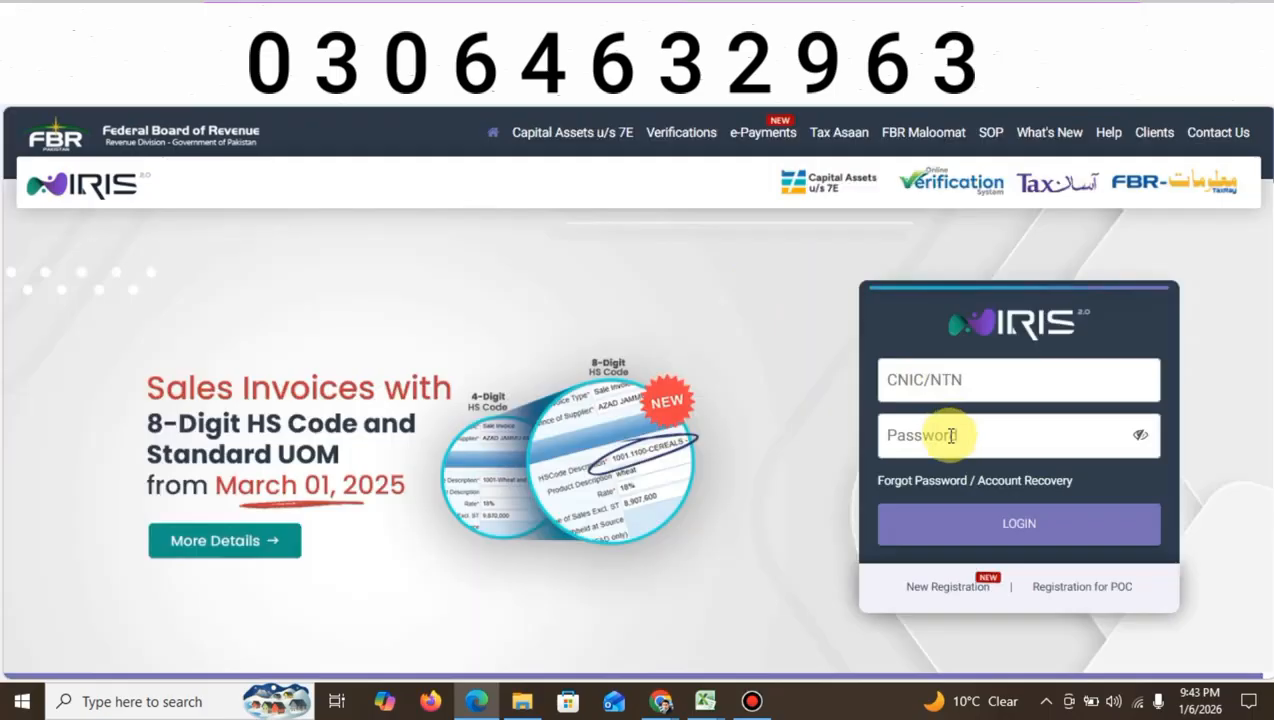
{"action": "key", "text": "alt+Tab"}
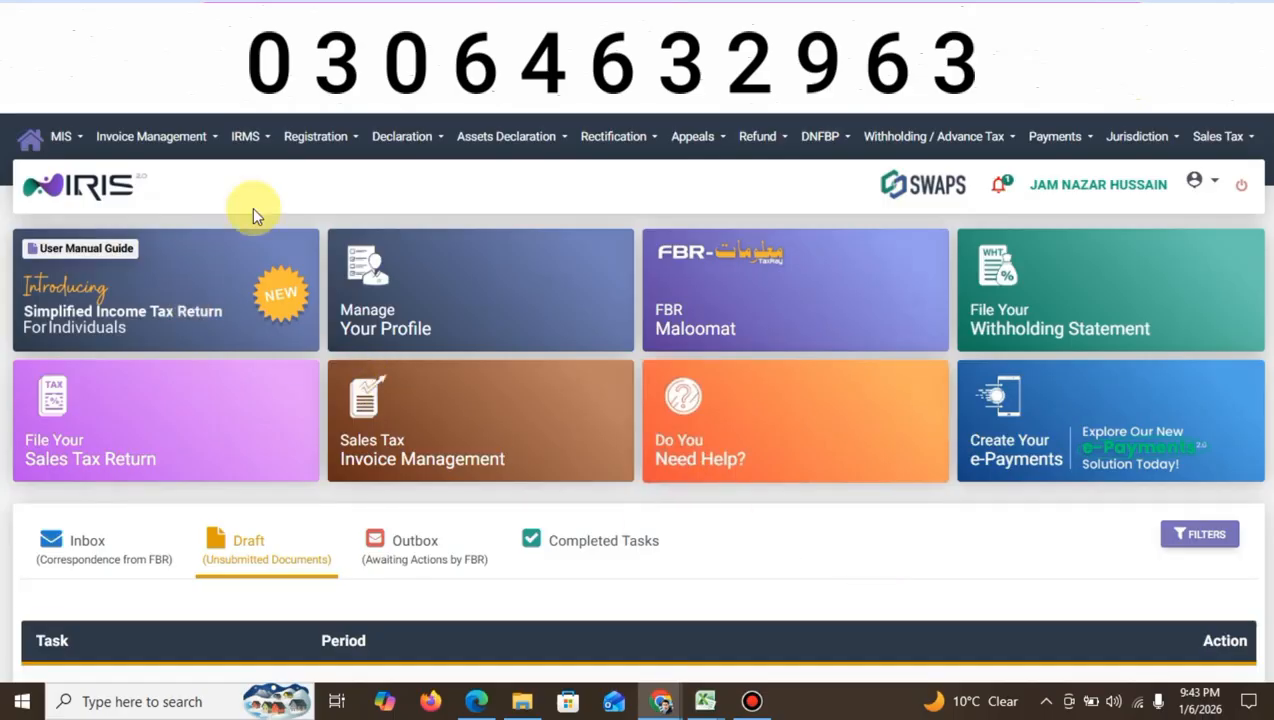
Step: Check the inbox notices from FBR, including the reply options for the Tax Year 2023 notice, and view the unsubmitted drafts
{"action": "left_click", "coordinate": [99, 553]}
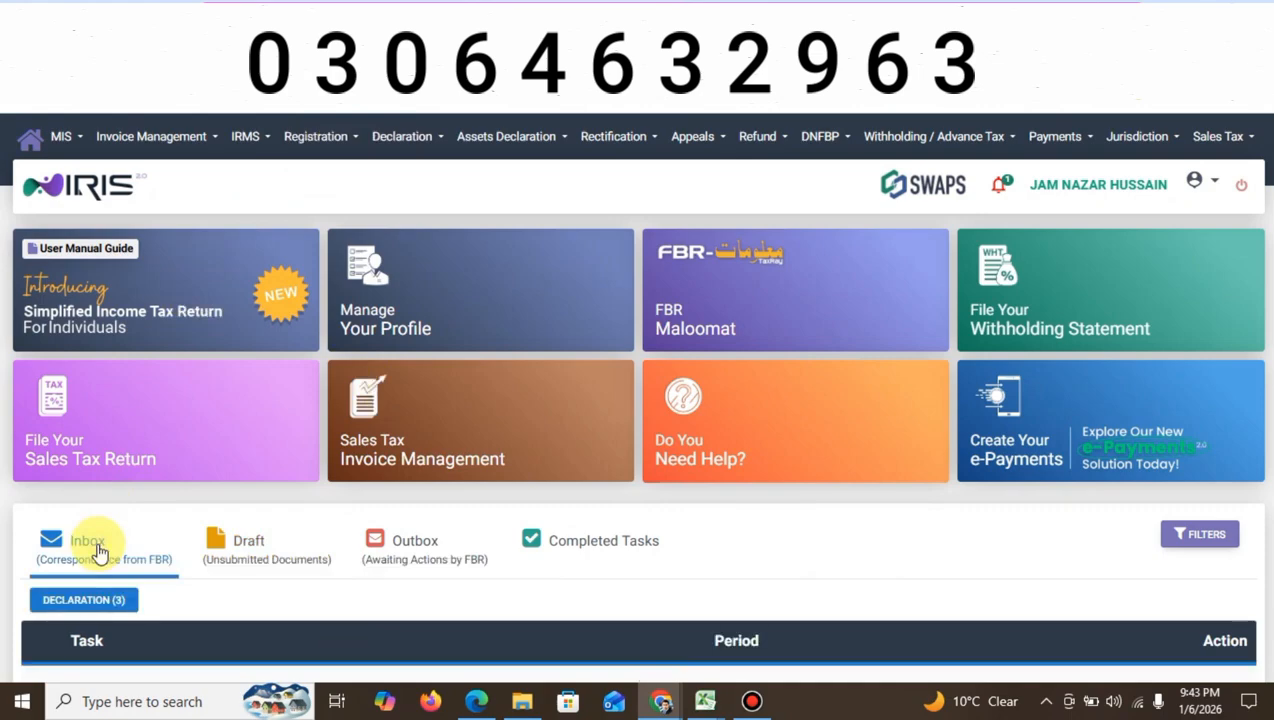
{"action": "scroll", "coordinate": [99, 553], "scroll_direction": "down", "scroll_amount": 2}
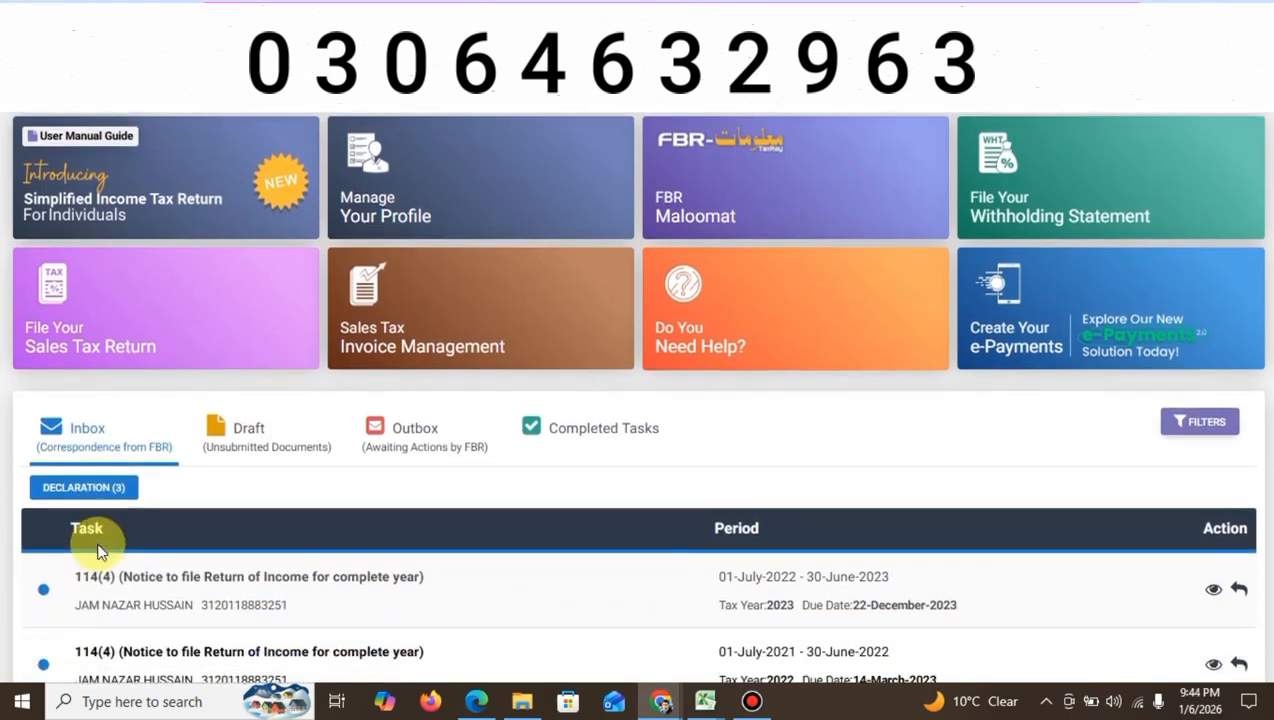
{"action": "scroll", "coordinate": [100, 551], "scroll_direction": "down", "scroll_amount": 1}
{"action": "scroll", "coordinate": [99, 553], "scroll_direction": "down", "scroll_amount": 1}
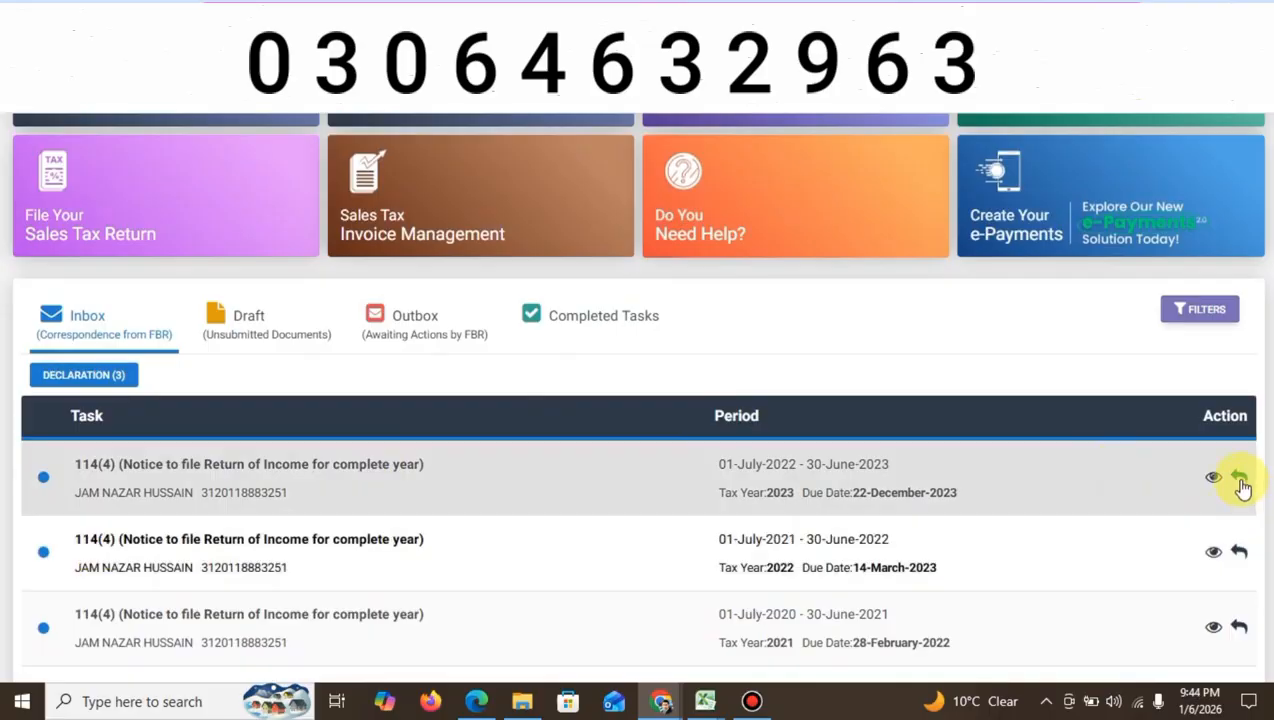
{"action": "left_click", "coordinate": [1240, 480]}
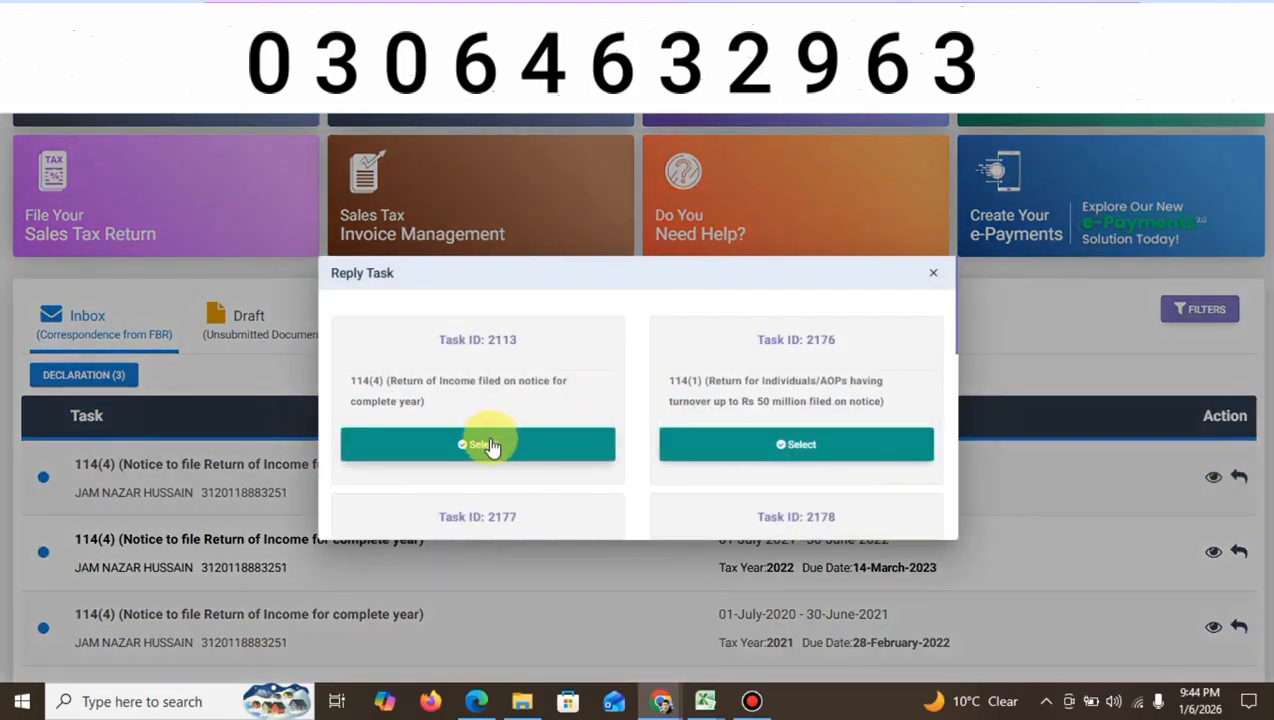
{"action": "left_click", "coordinate": [931, 278]}
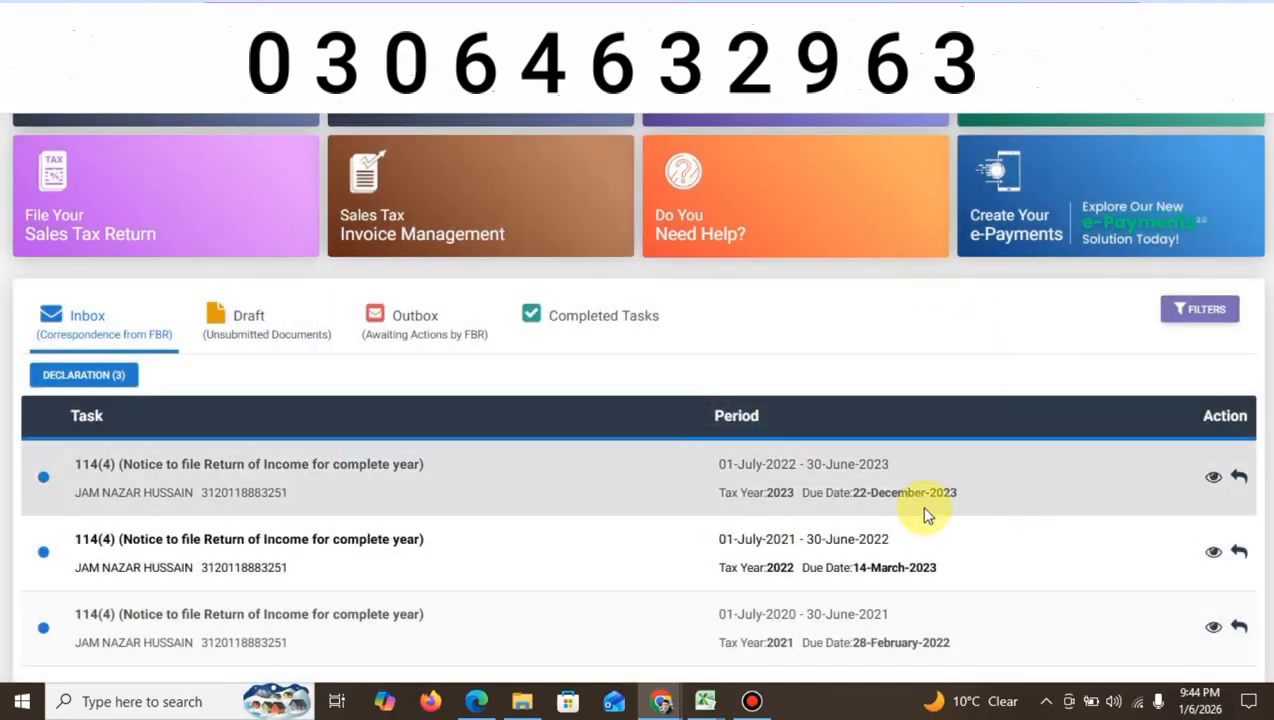
{"action": "scroll", "coordinate": [920, 505], "scroll_direction": "up", "scroll_amount": 2}
{"action": "left_click", "coordinate": [298, 558]}
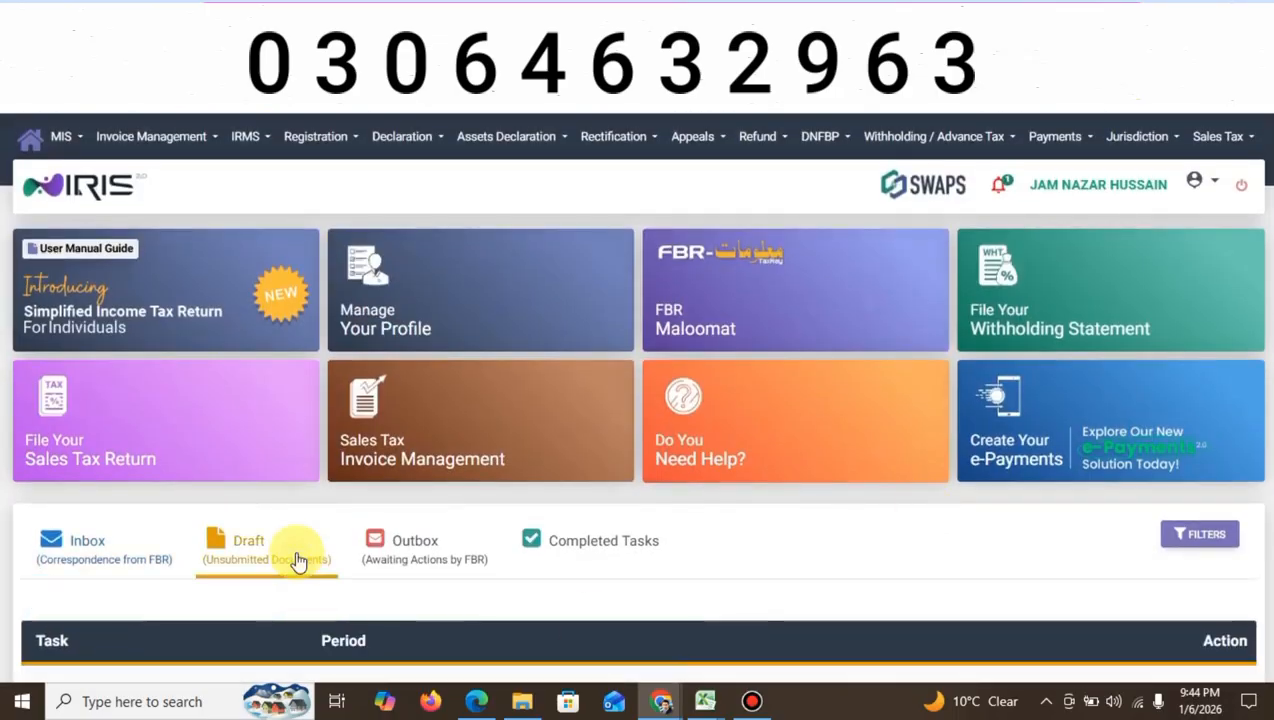
Step: Start an original Normal Return (Ind/Aop/Coy) for the tax period 01-Jul-2024 - 30-Jun-2025
{"action": "left_click", "coordinate": [392, 134]}
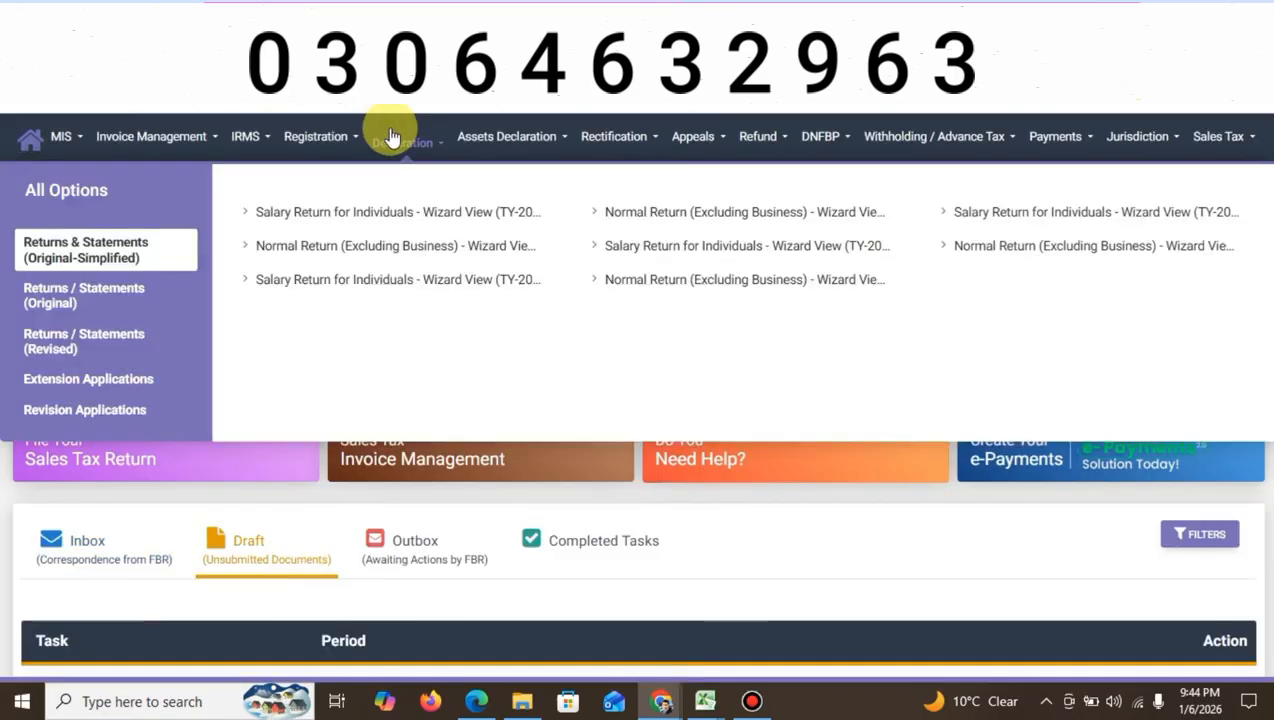
{"action": "left_click", "coordinate": [138, 296]}
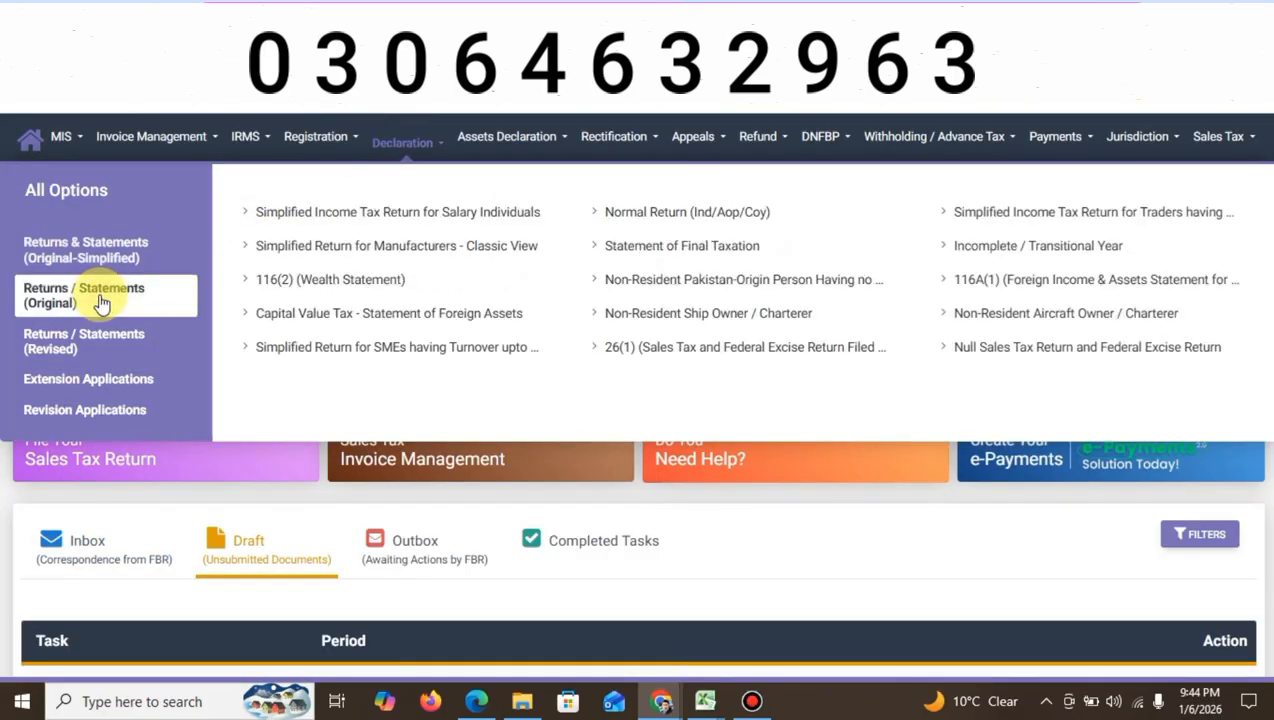
{"action": "left_click", "coordinate": [637, 218]}
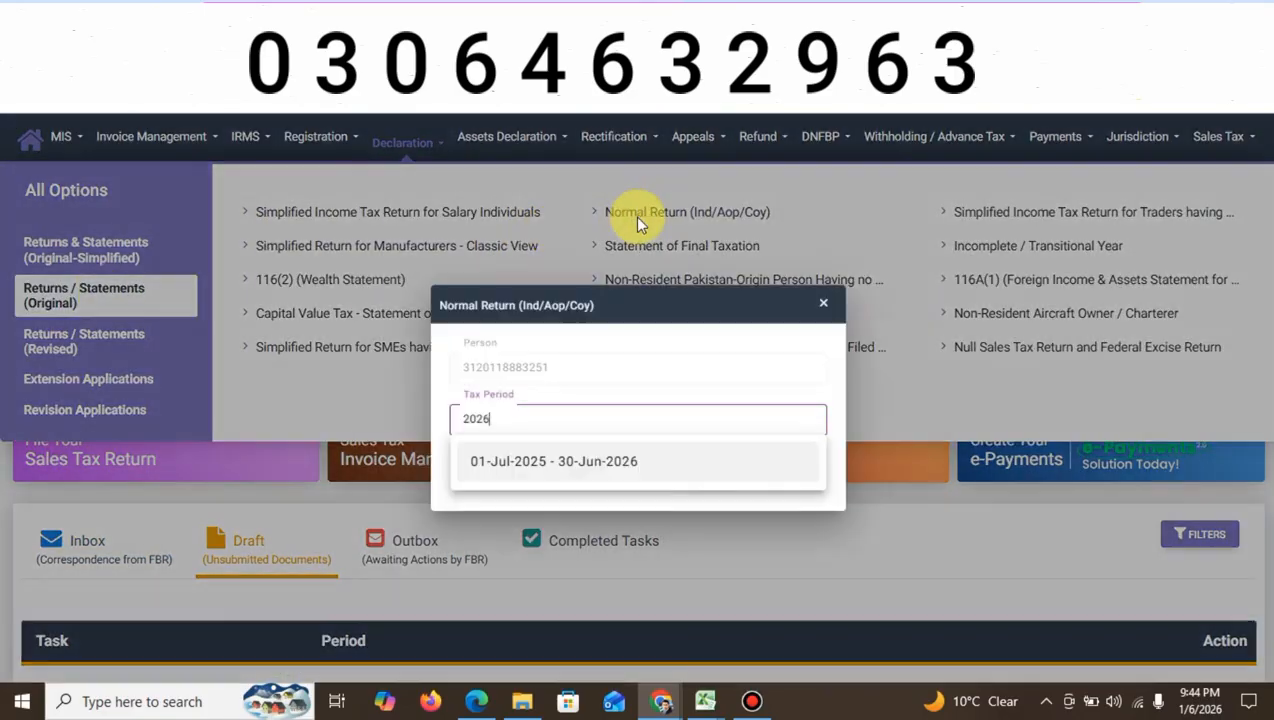
{"action": "key", "text": "BackSpace"}
{"action": "type", "text": "5"}
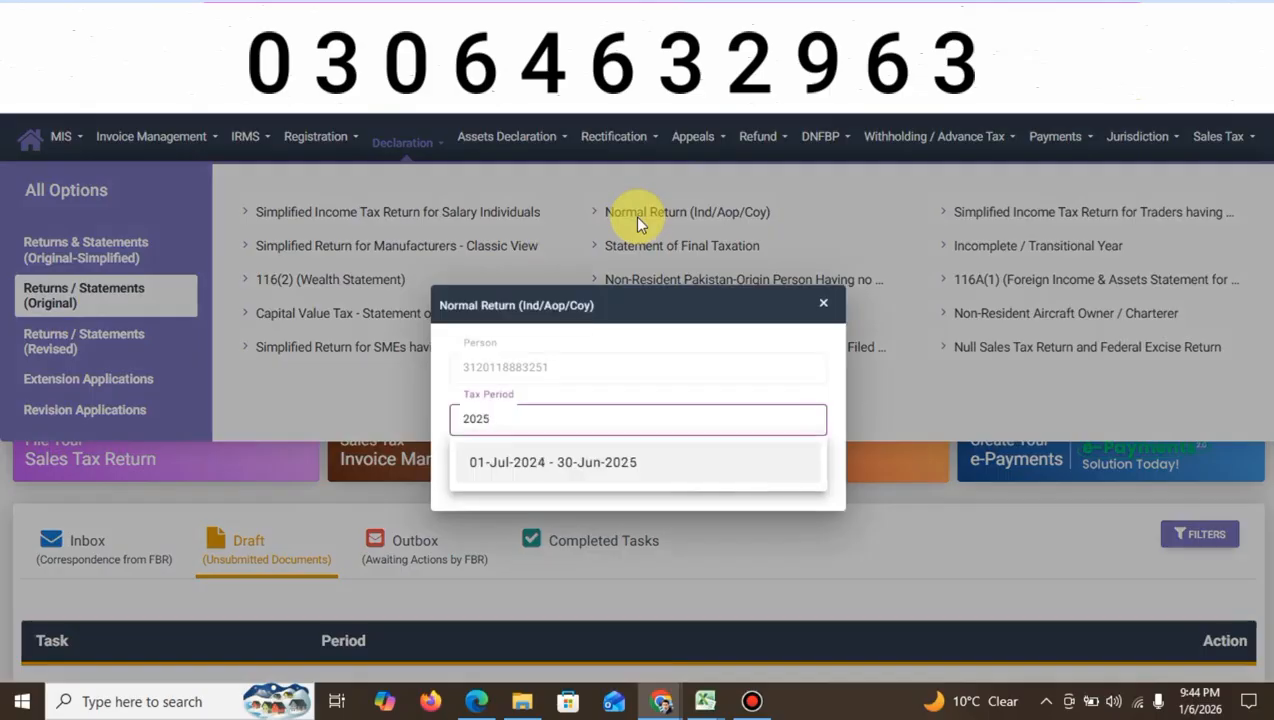
{"action": "left_click", "coordinate": [606, 468]}
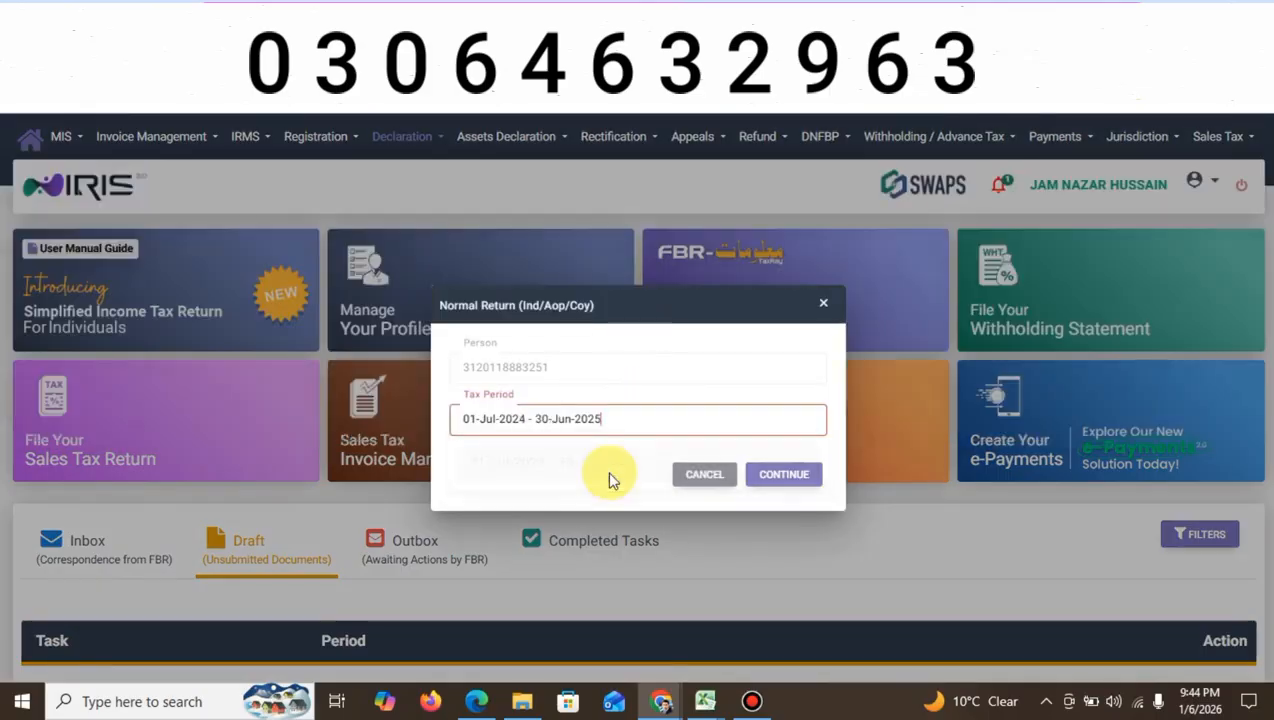
{"action": "left_click", "coordinate": [779, 476]}
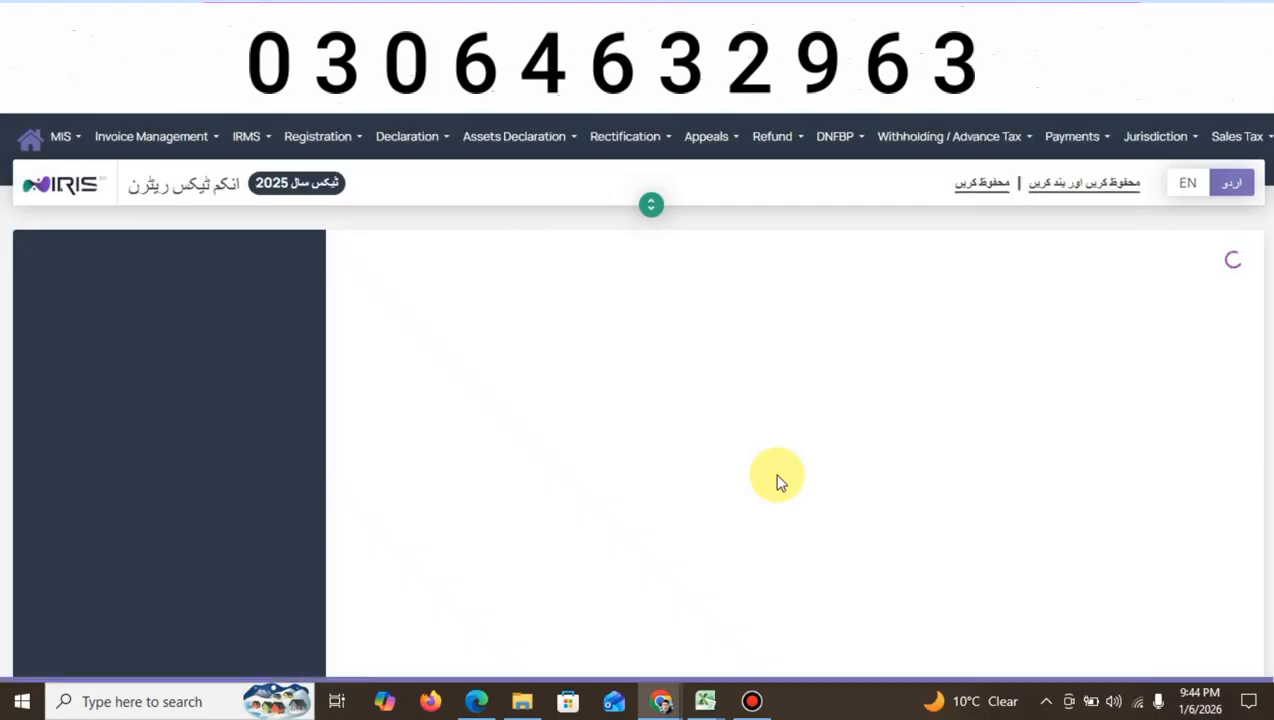
Step: Switch the return's language to English and answer Yes to being a tax resident of Pakistan during Tax Year 2025
{"action": "left_click", "coordinate": [1196, 188]}
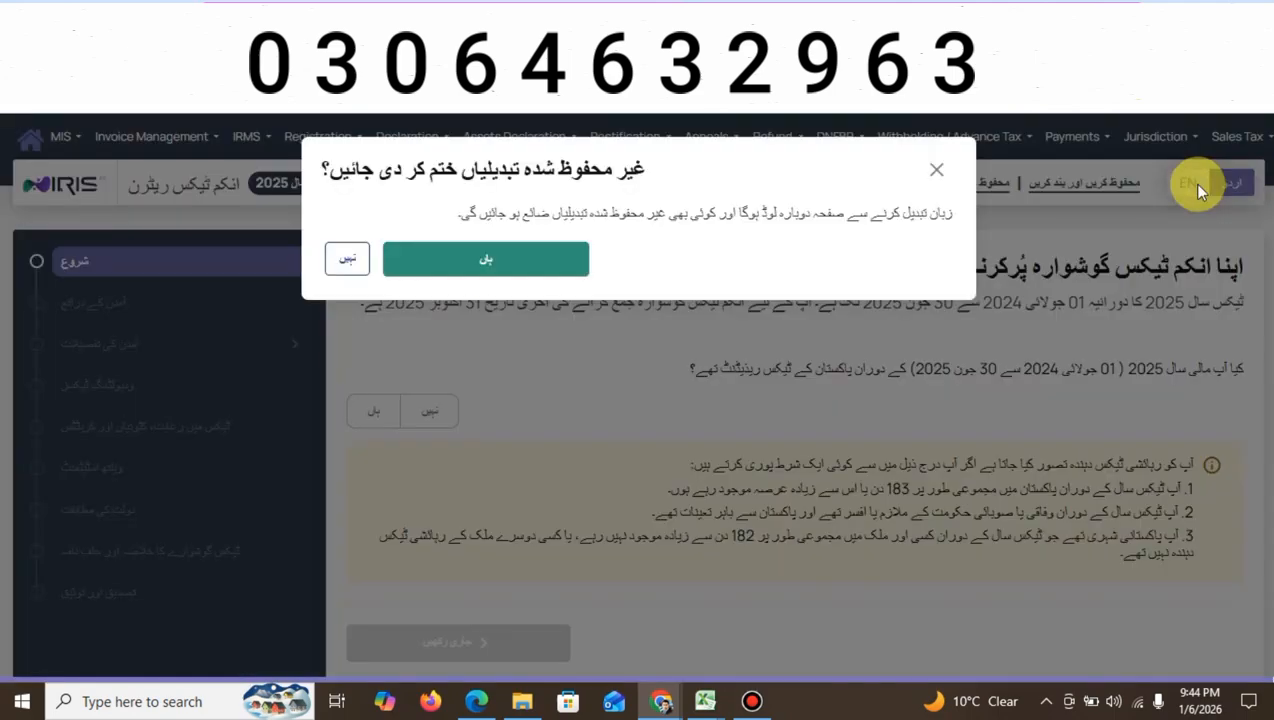
{"action": "left_click", "coordinate": [492, 262]}
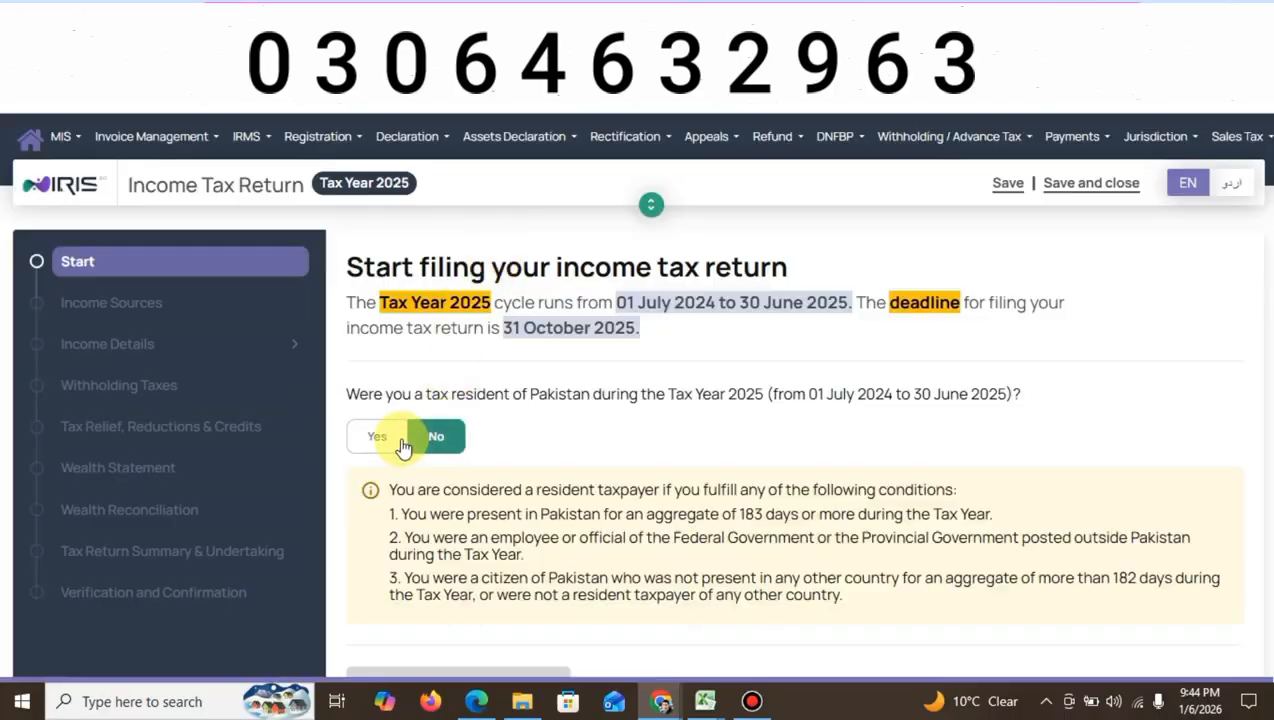
{"action": "left_click", "coordinate": [378, 432]}
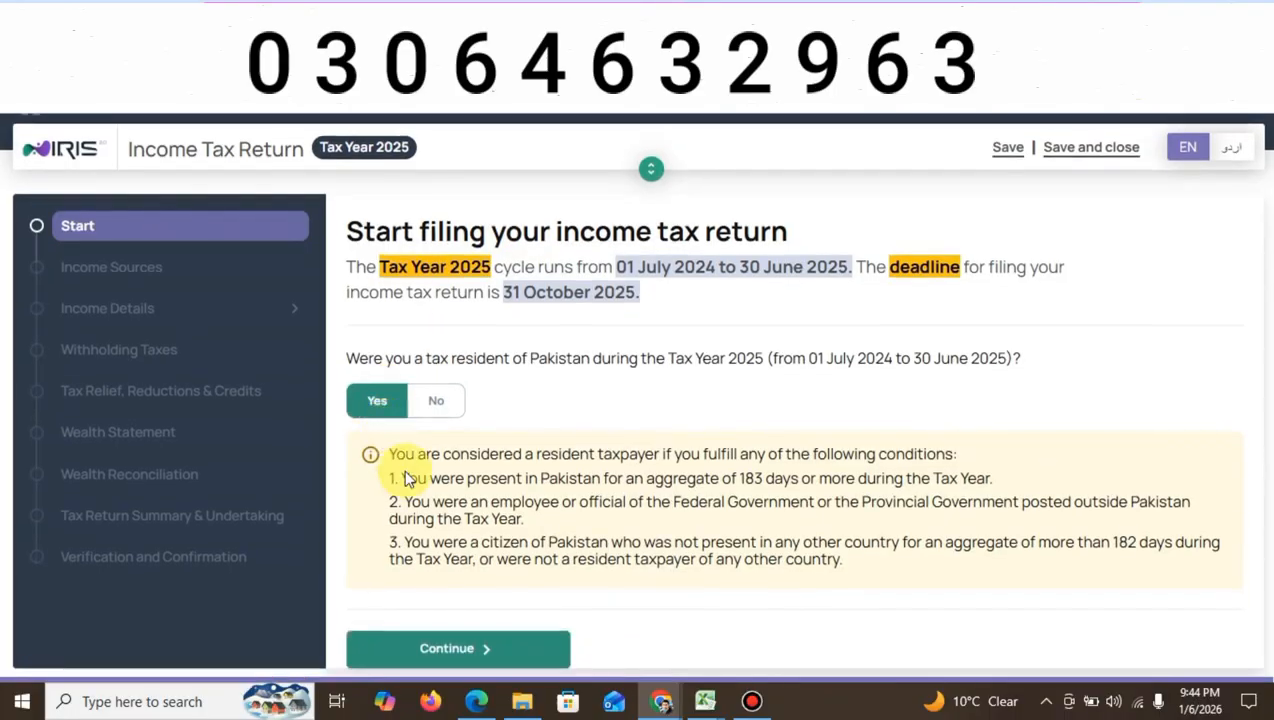
{"action": "left_click", "coordinate": [441, 645]}
Step: Answer Yes to receiving income from any other sources and accept the redirect to the appropriate return version
{"action": "scroll", "coordinate": [445, 640], "scroll_direction": "down", "scroll_amount": 3}
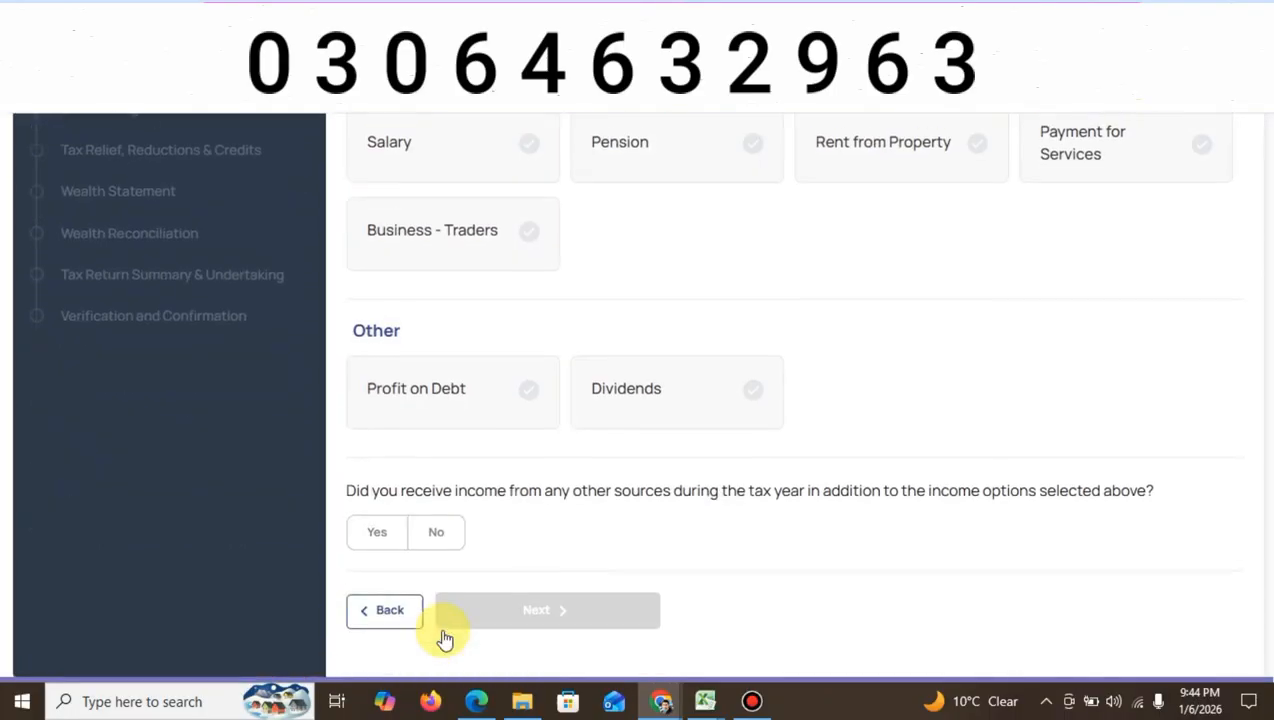
{"action": "left_click", "coordinate": [379, 536]}
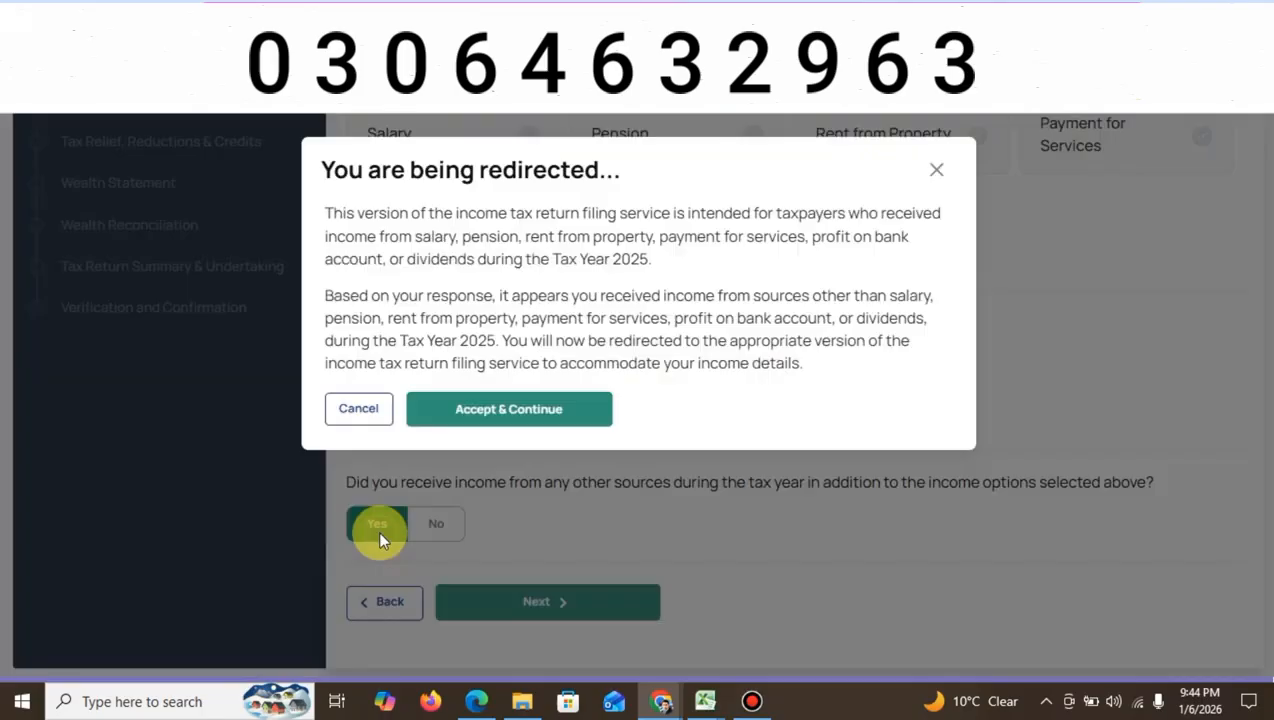
{"action": "left_click", "coordinate": [500, 413]}
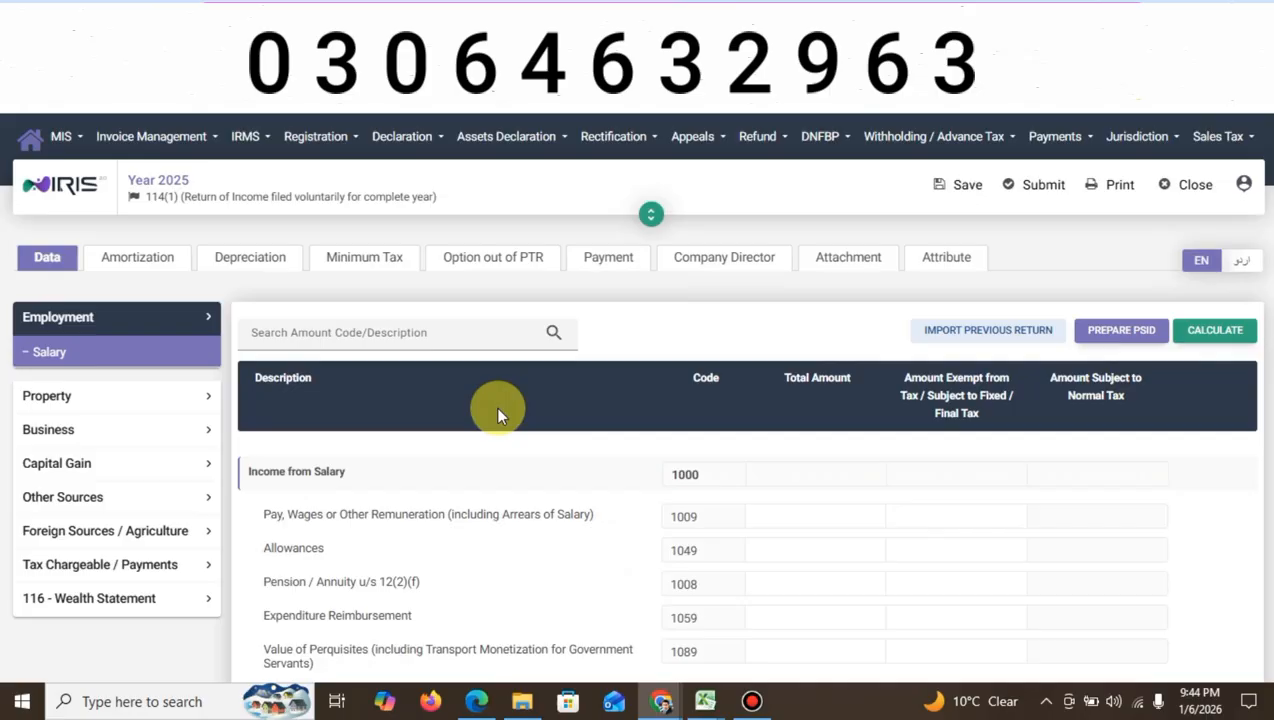
Step: Enter a total amount of 550,000 for Other Receipts (code 5028) under Other Sources and calculate the return
{"action": "scroll", "coordinate": [497, 410], "scroll_direction": "down", "scroll_amount": 2}
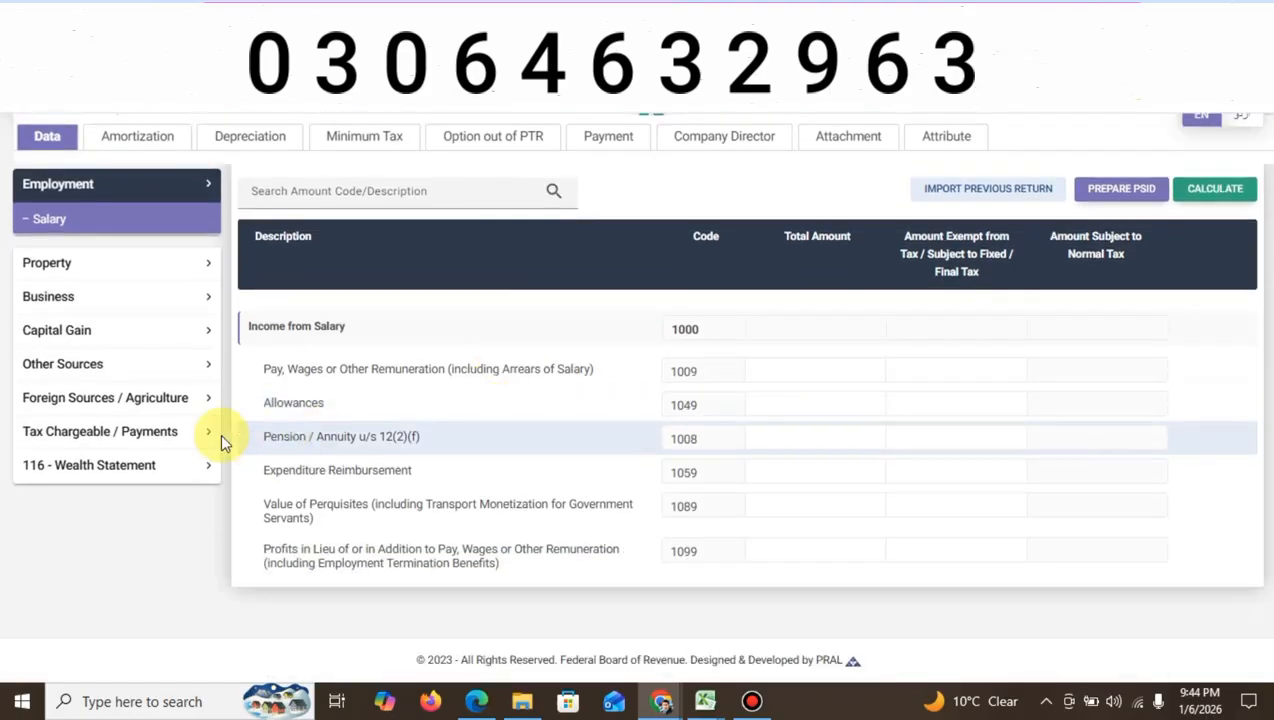
{"action": "left_click", "coordinate": [121, 366]}
{"action": "left_click", "coordinate": [108, 378]}
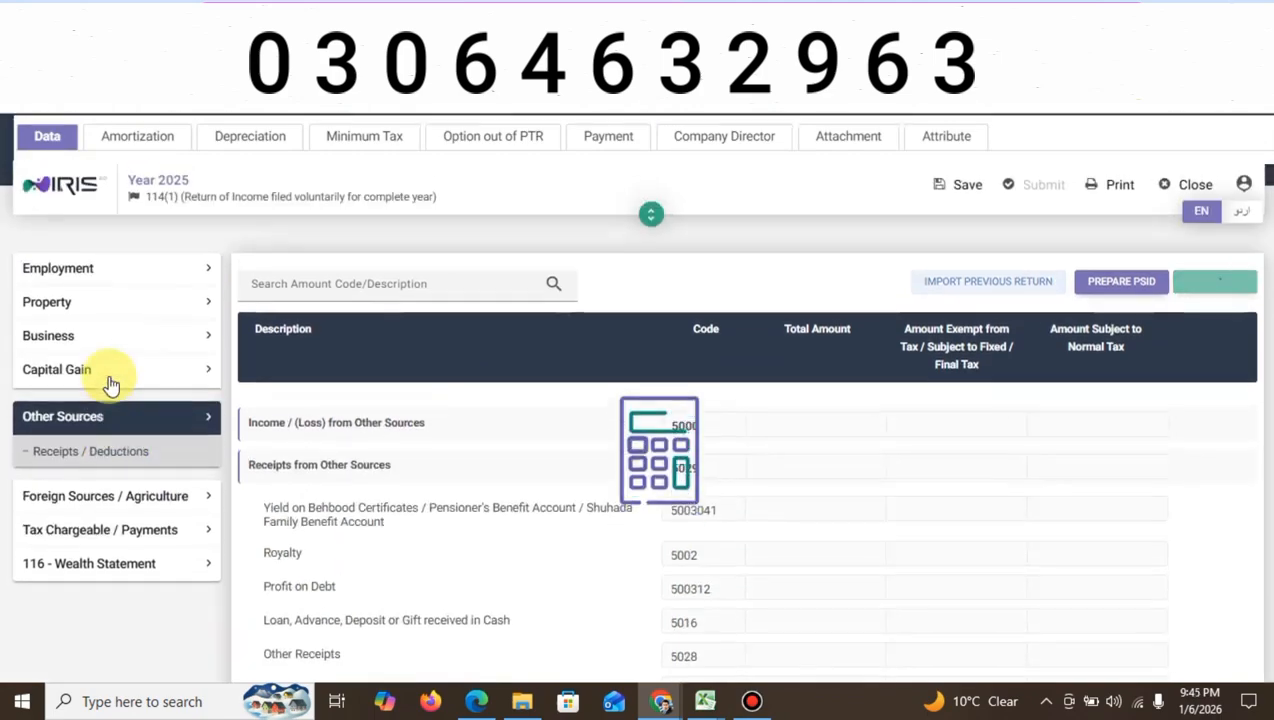
{"action": "scroll", "coordinate": [698, 350], "scroll_direction": "down", "scroll_amount": 2}
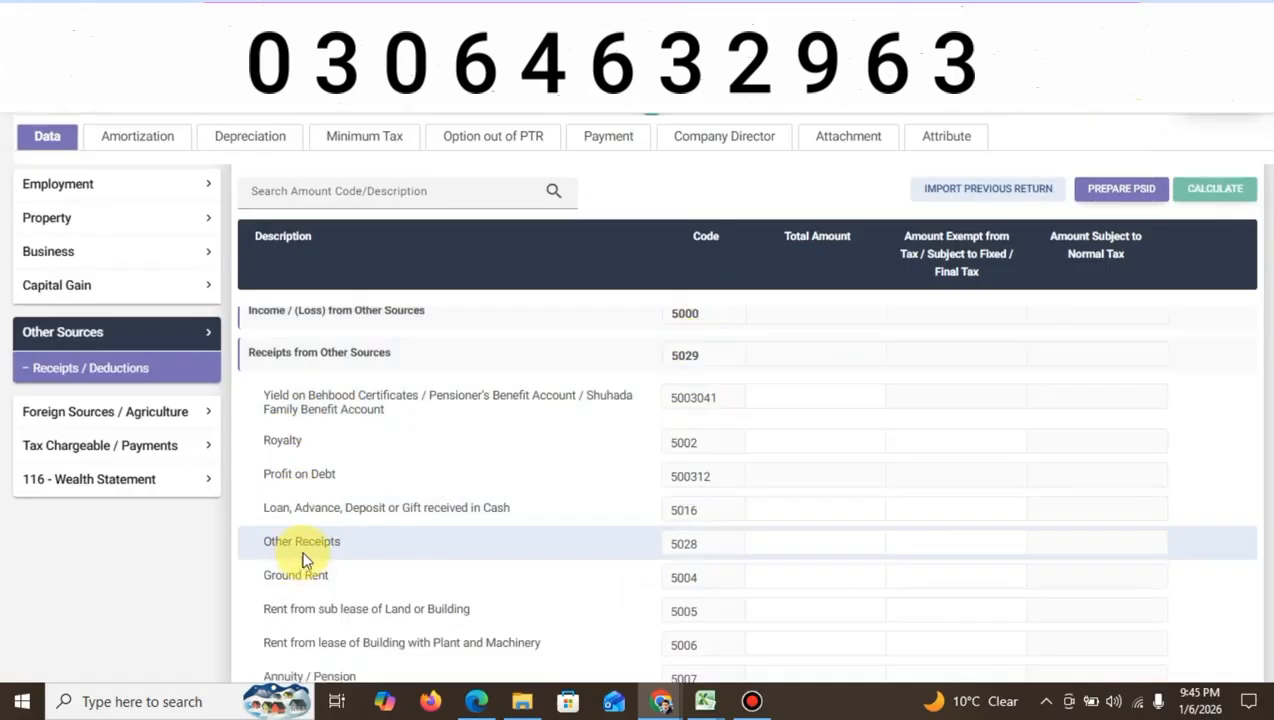
{"action": "left_click", "coordinate": [770, 543]}
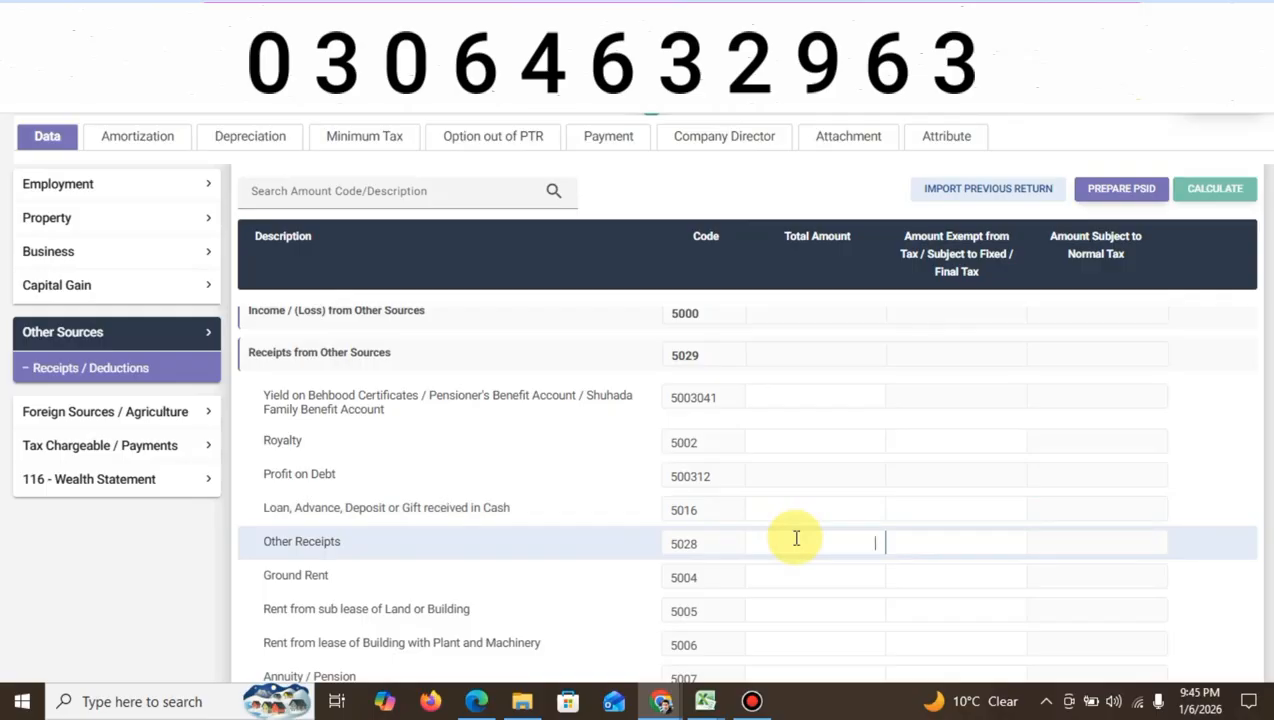
{"action": "type", "text": "5500000"}
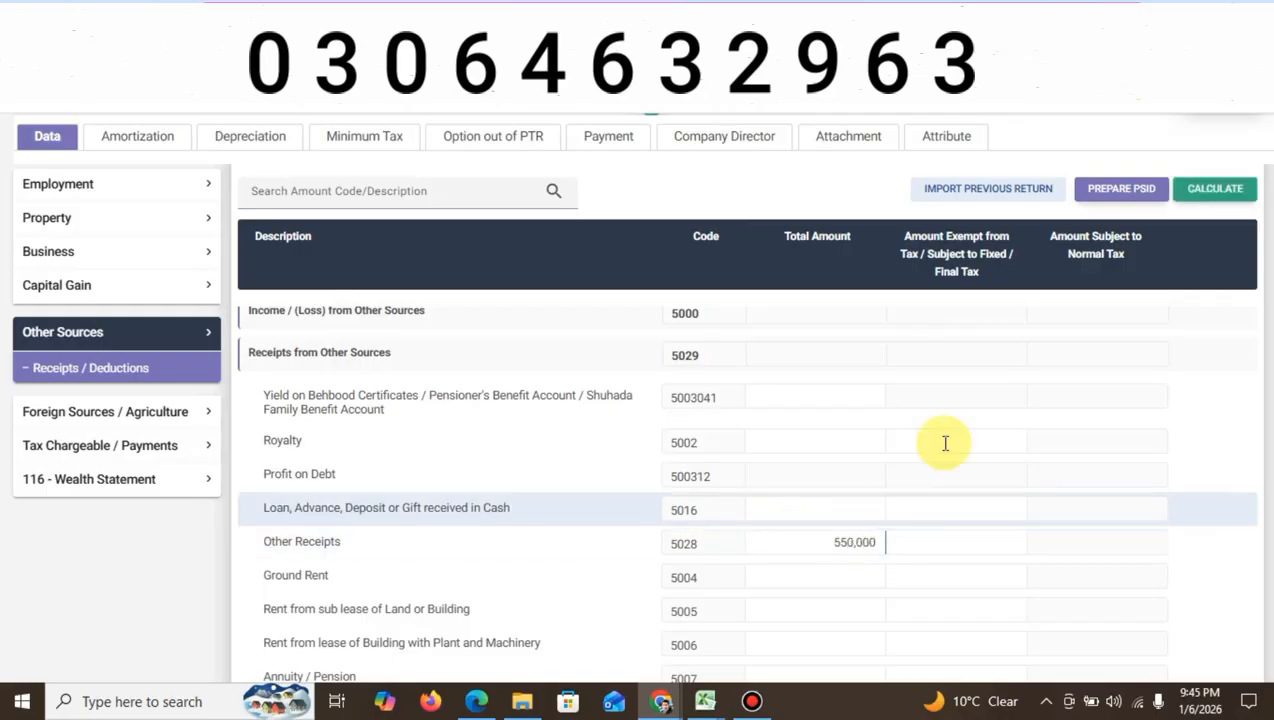
{"action": "left_click", "coordinate": [1210, 189]}
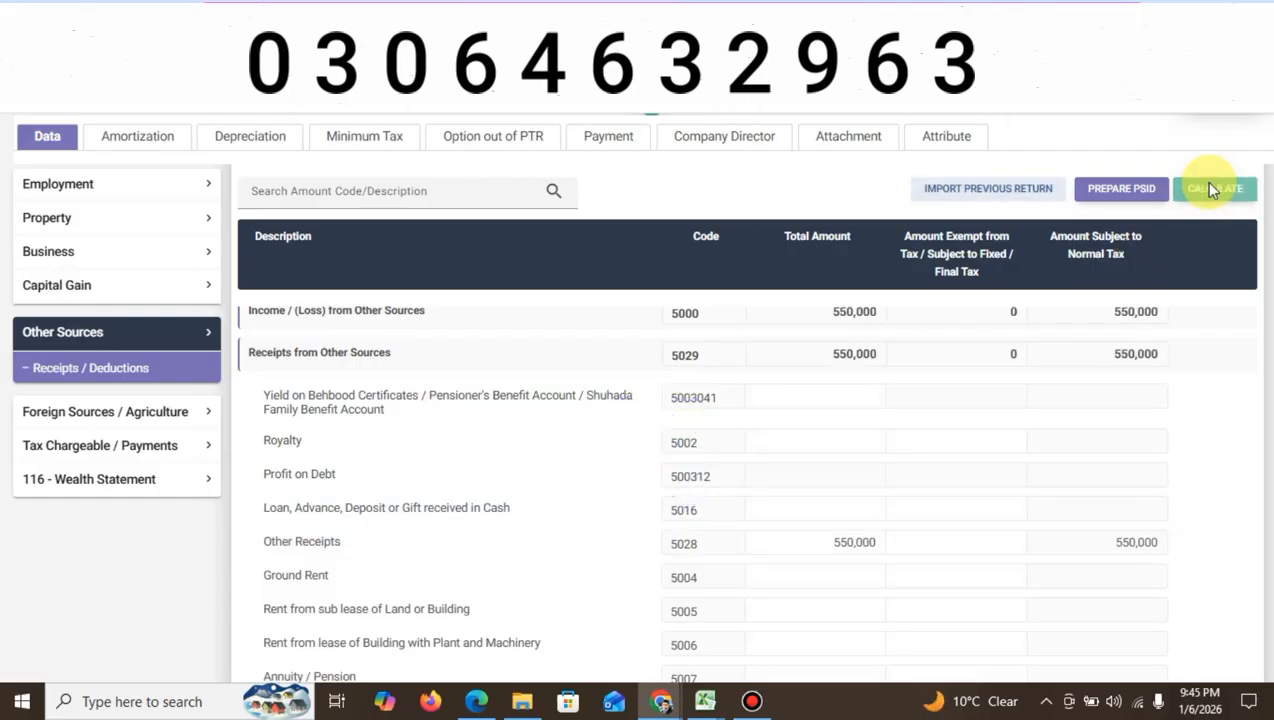
Step: Open the Personal Assets / Liabilities section of the 116 - Wealth Statement and look through its asset categories
{"action": "left_click", "coordinate": [123, 482]}
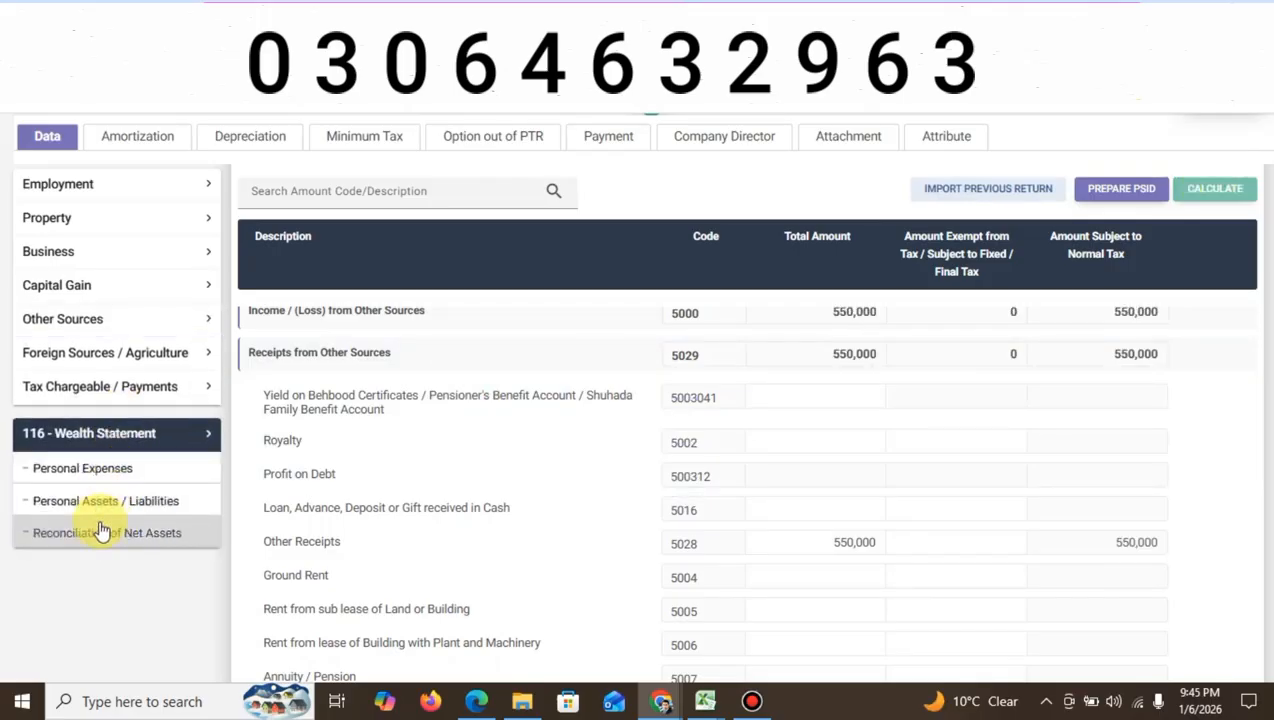
{"action": "left_click", "coordinate": [100, 512]}
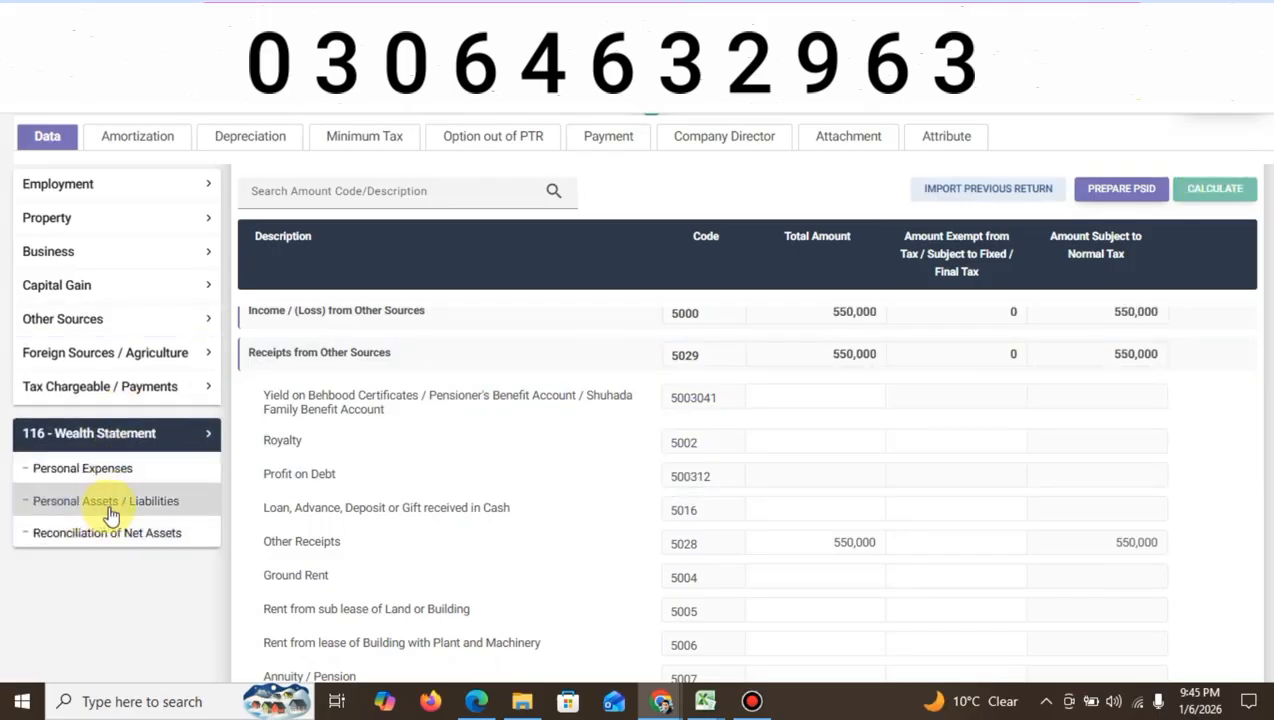
{"action": "scroll", "coordinate": [110, 515], "scroll_direction": "down", "scroll_amount": 2}
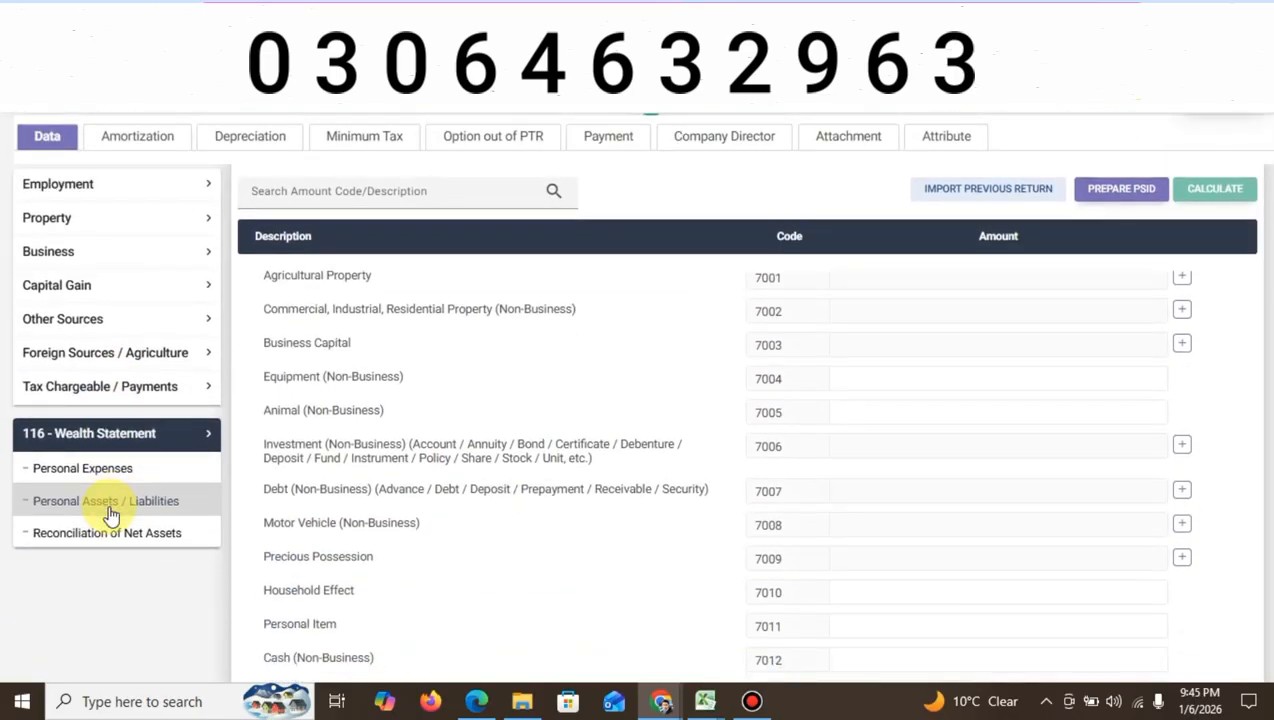
{"action": "scroll", "coordinate": [110, 514], "scroll_direction": "up", "scroll_amount": 1}
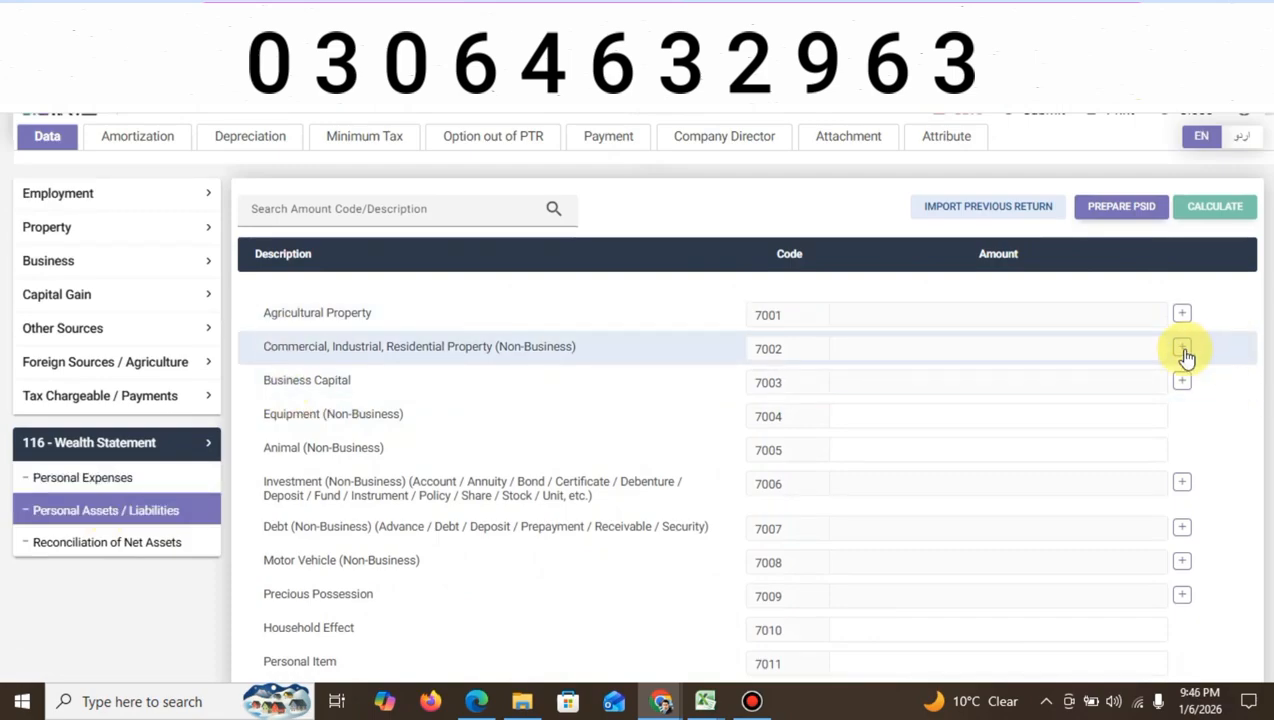
{"action": "scroll", "coordinate": [1186, 357], "scroll_direction": "down", "scroll_amount": 3}
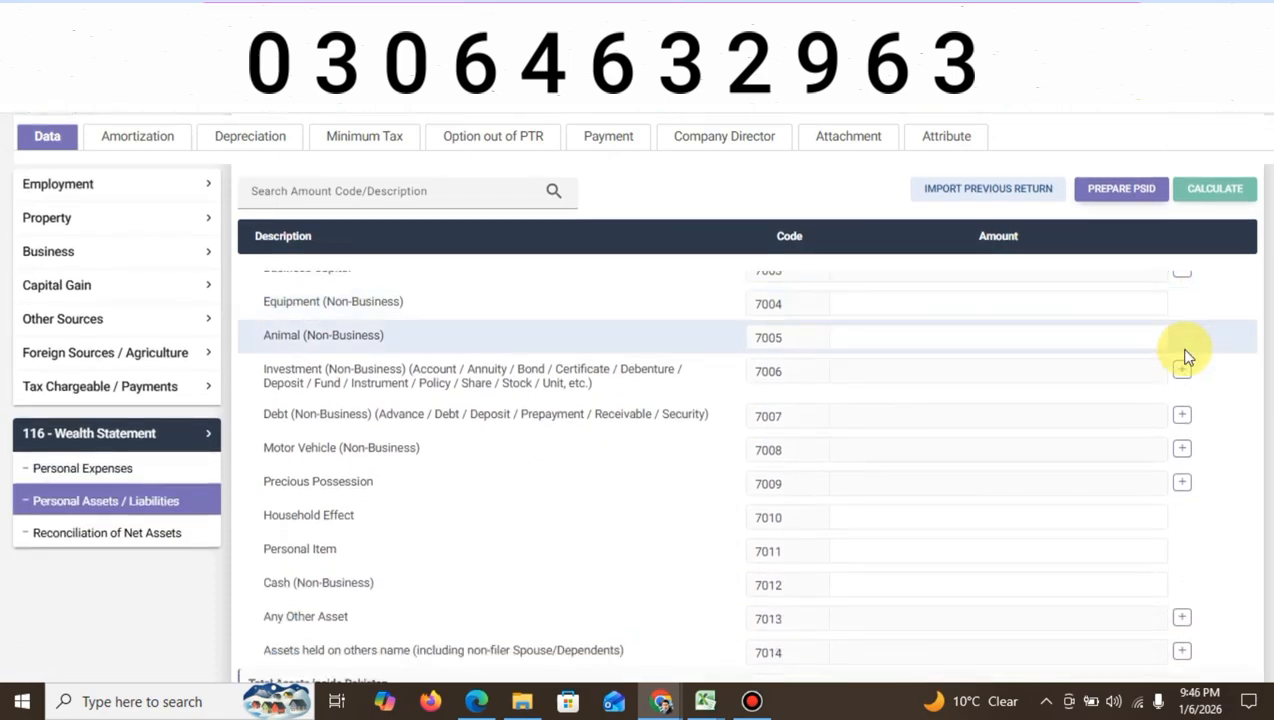
{"action": "scroll", "coordinate": [1186, 355], "scroll_direction": "down", "scroll_amount": 1}
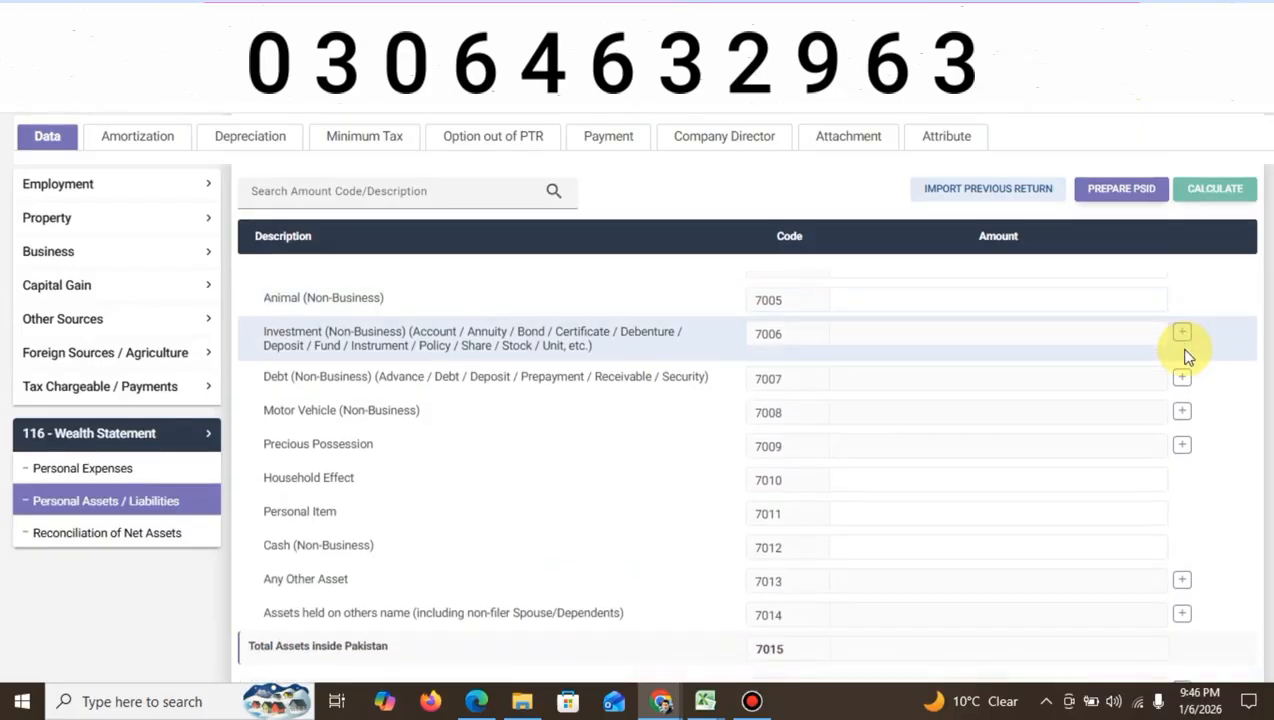
{"action": "scroll", "coordinate": [1066, 396], "scroll_direction": "down", "scroll_amount": 1}
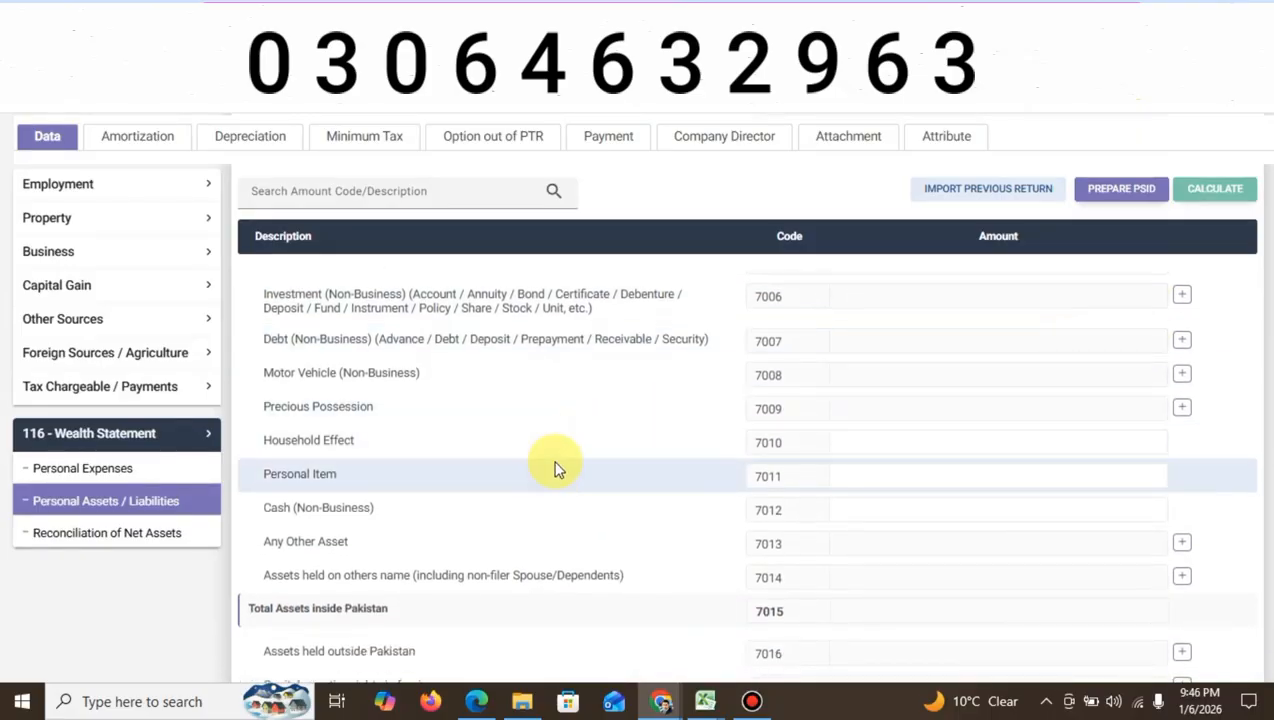
Step: Enter 450,000 for Household Effect (7010), 75,000 for Personal Item (7011) and 165,200 for Cash (7012), and calculate the wealth statement
{"action": "left_click", "coordinate": [925, 512]}
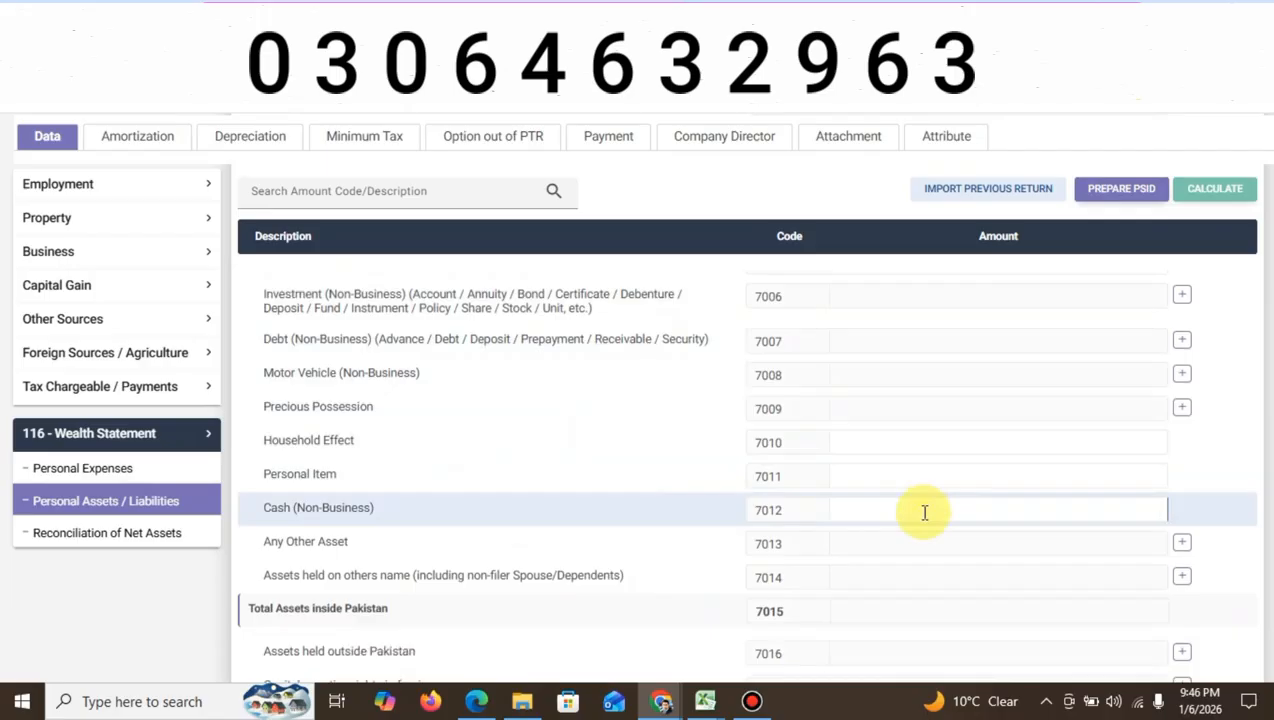
{"action": "left_click", "coordinate": [911, 453]}
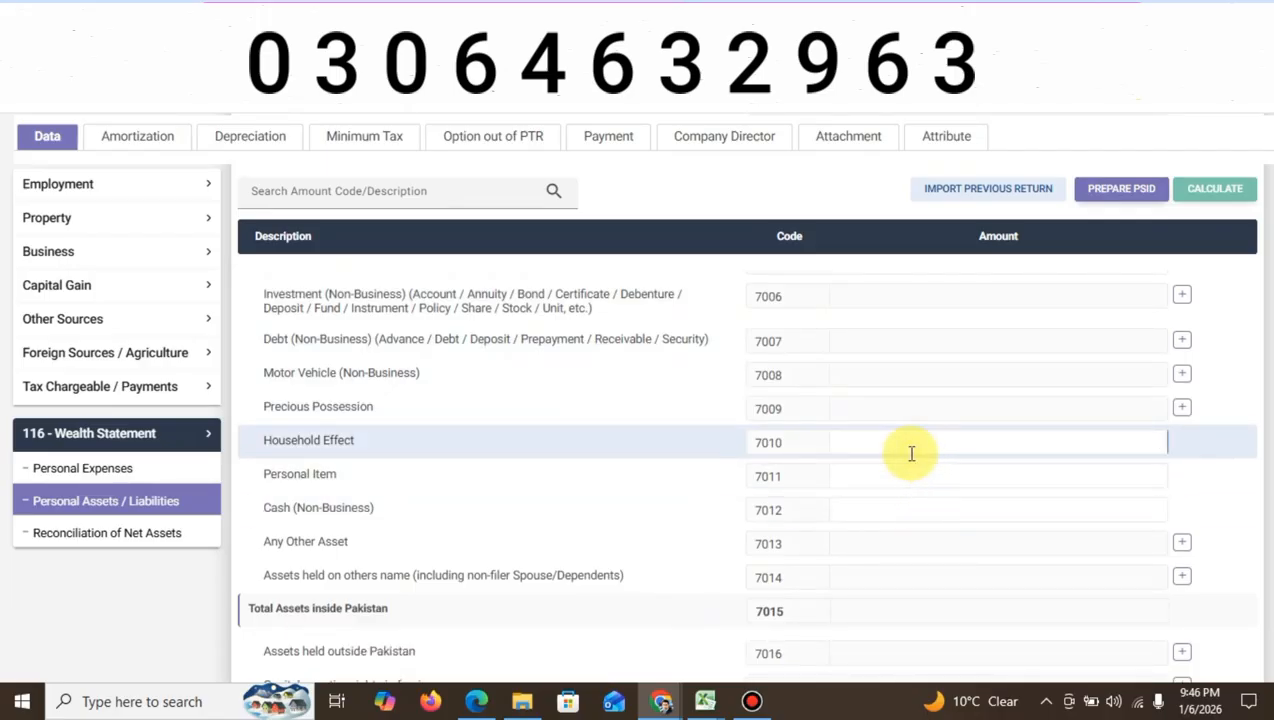
{"action": "type", "text": "4500000"}
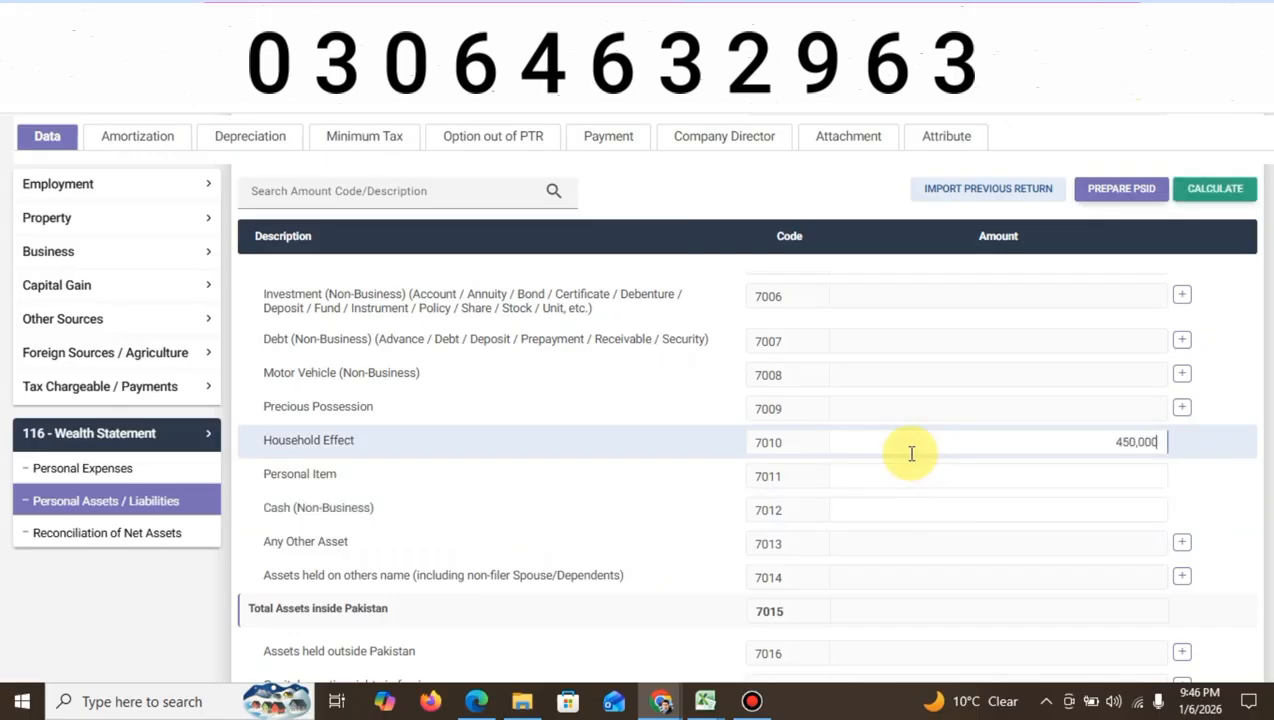
{"action": "key", "text": "Tab"}
{"action": "type", "text": "75,000"}
{"action": "key", "text": "Tab"}
{"action": "type", "text": "165200"}
{"action": "left_click", "coordinate": [1188, 204]}
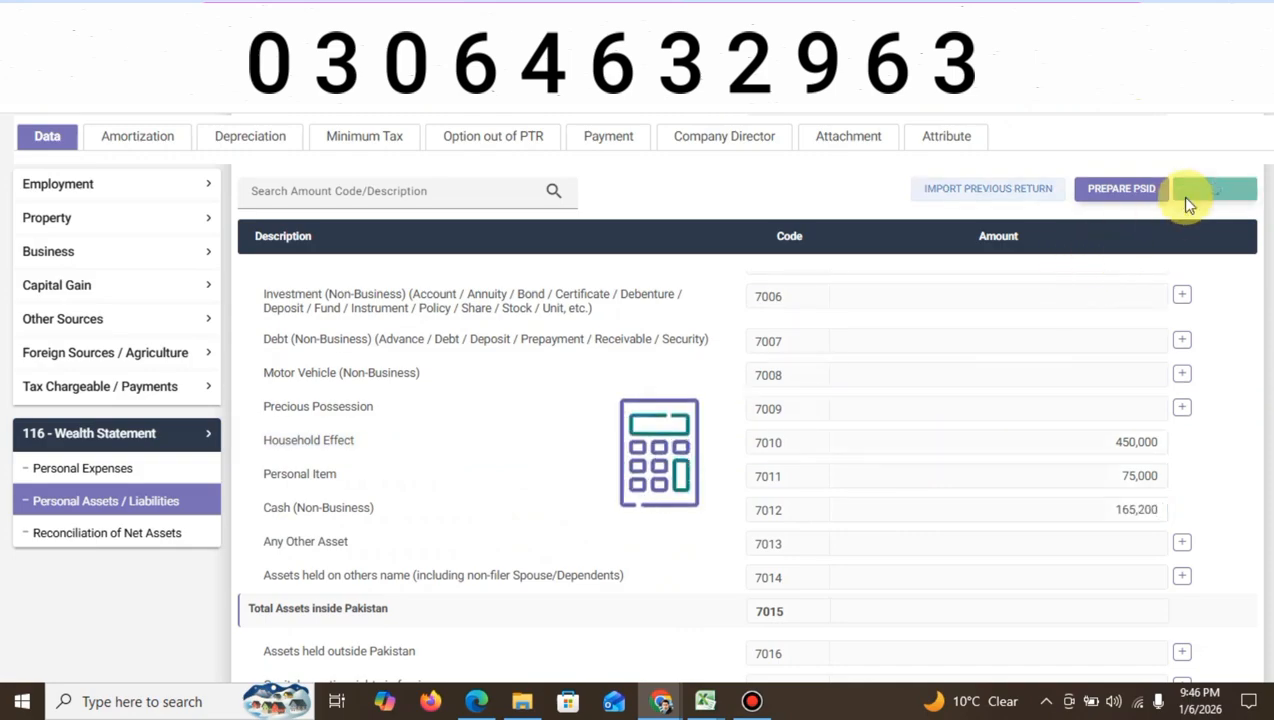
Step: After checking Reconciliation of Net Assets, enter 250,000 for Other Personal / Household Expenses (7087) under Personal Expenses and calculate
{"action": "left_click", "coordinate": [77, 541]}
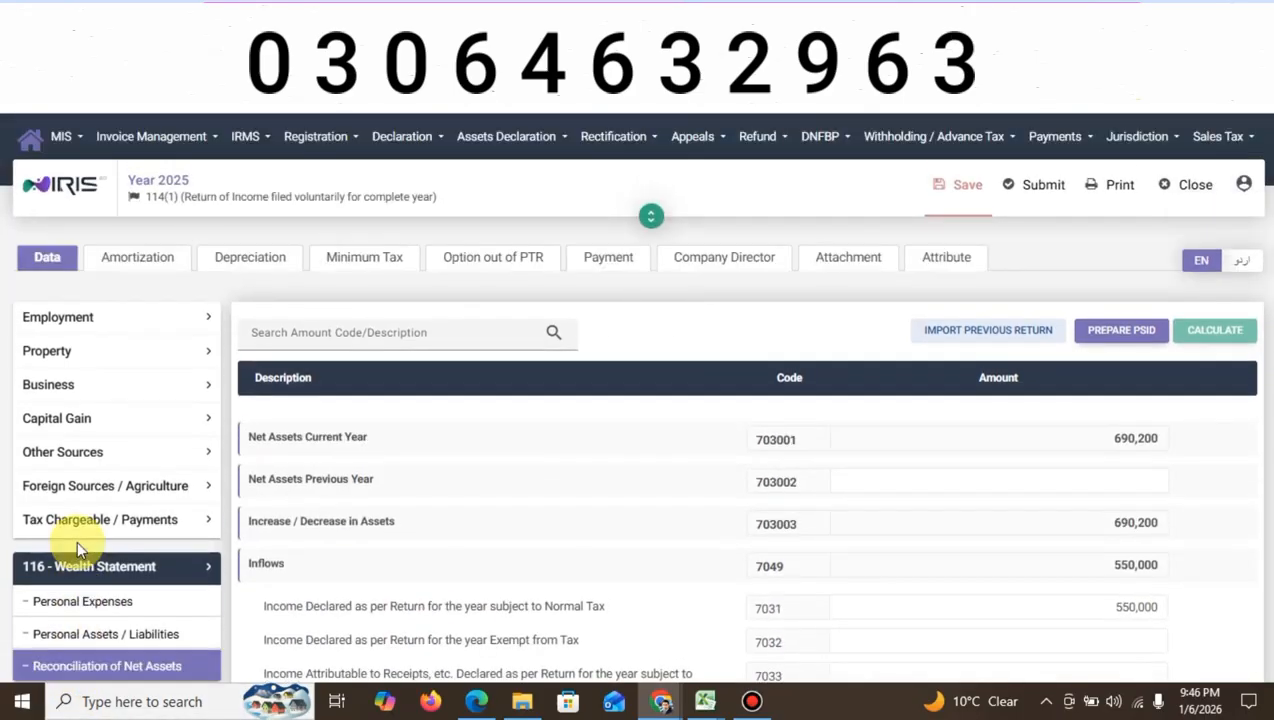
{"action": "scroll", "coordinate": [498, 418], "scroll_direction": "down", "scroll_amount": 2}
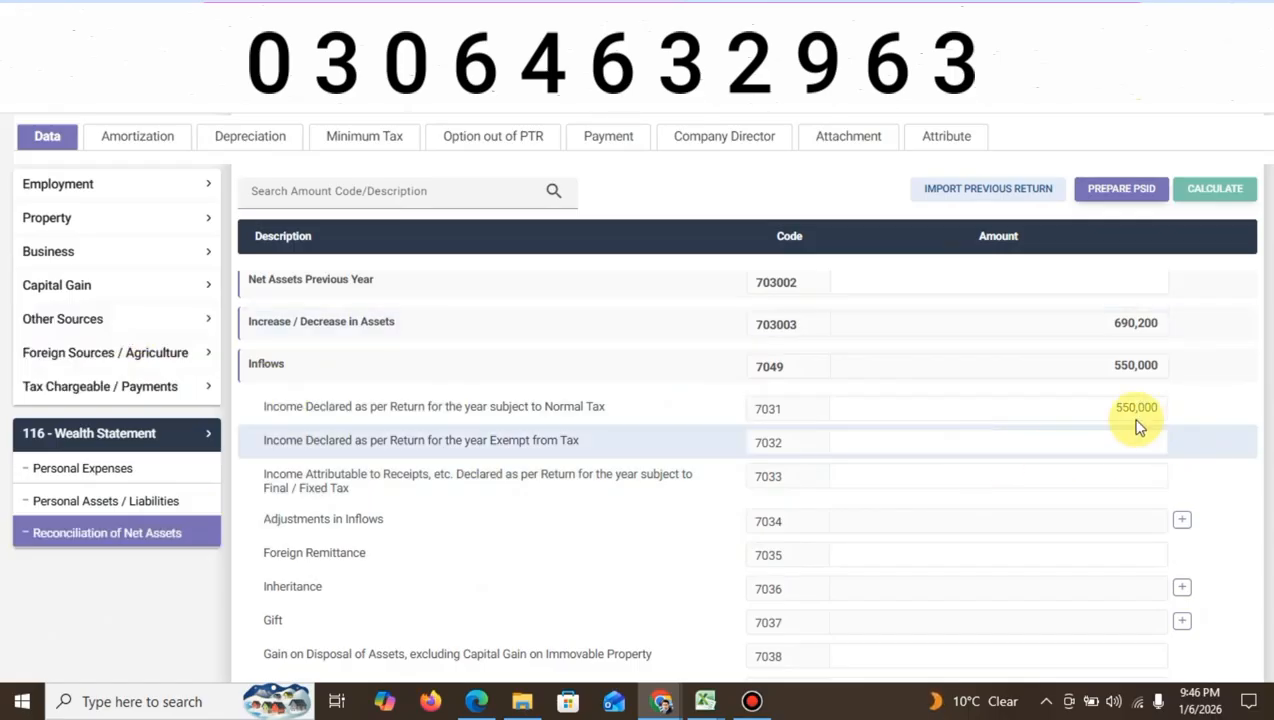
{"action": "scroll", "coordinate": [1061, 447], "scroll_direction": "down", "scroll_amount": 4}
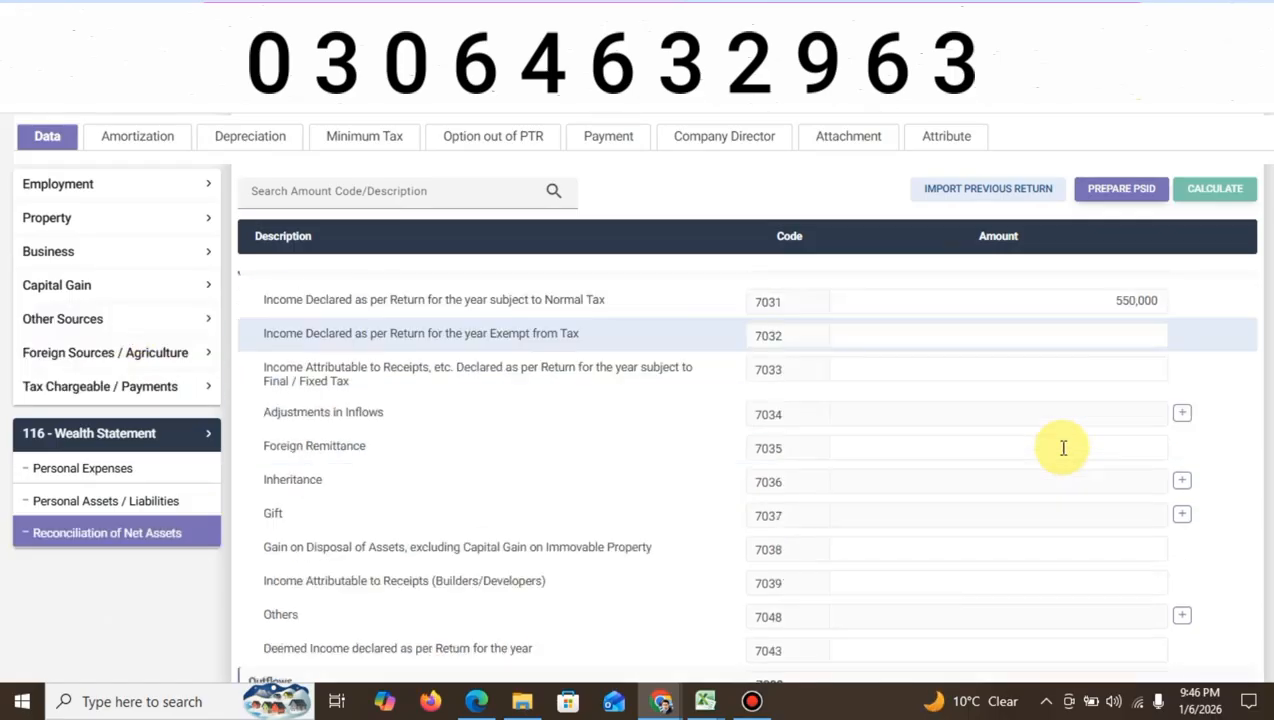
{"action": "left_click", "coordinate": [134, 470]}
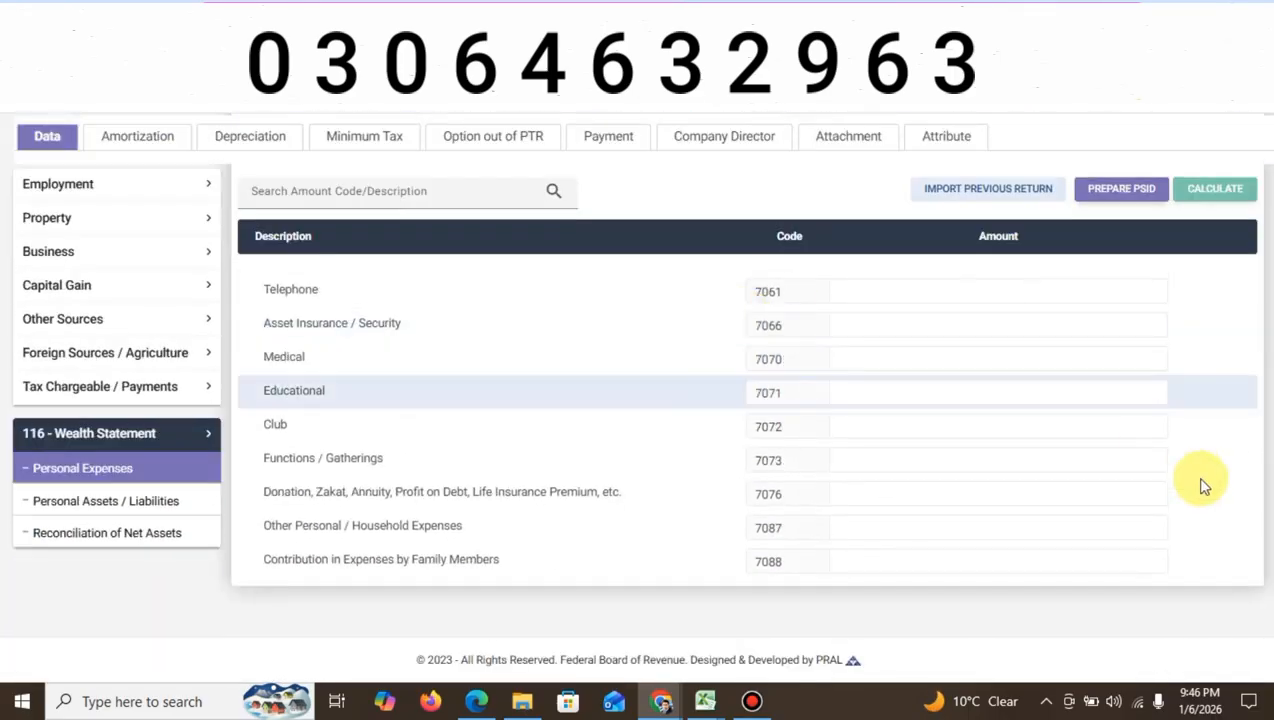
{"action": "left_click", "coordinate": [1061, 534]}
{"action": "type", "text": "1"}
{"action": "type", "text": "2500000"}
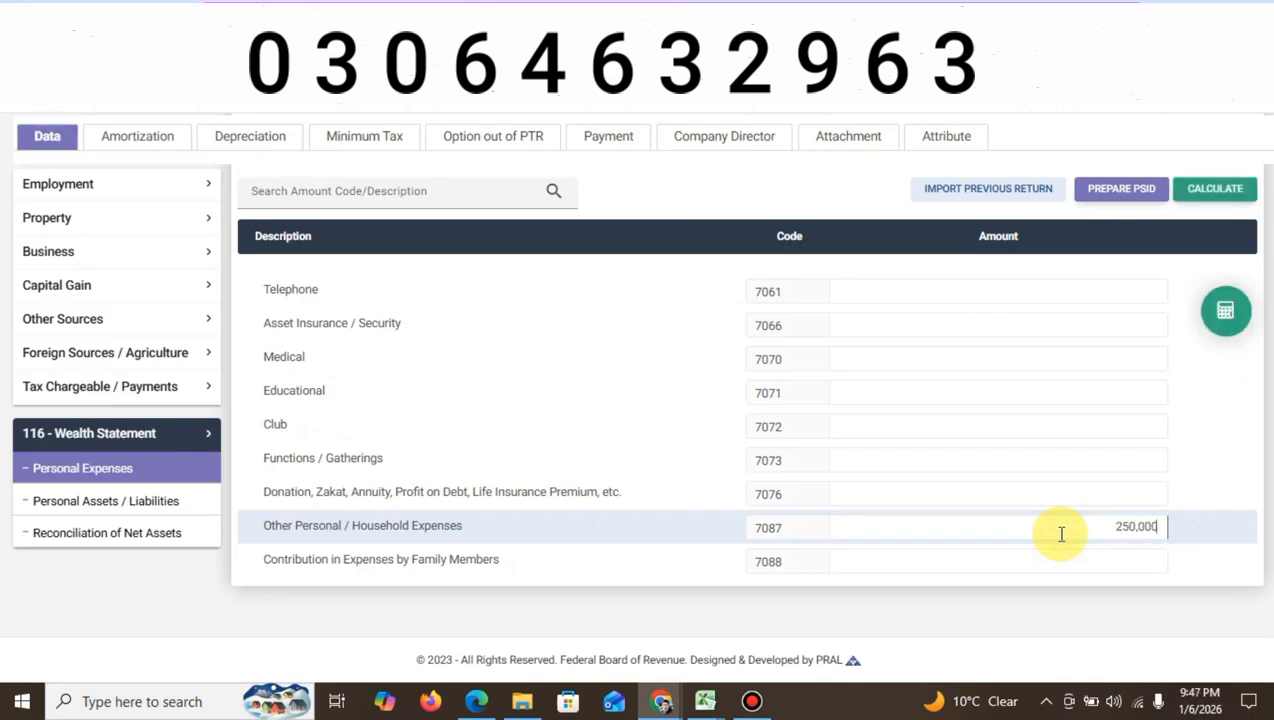
{"action": "left_click", "coordinate": [1222, 314]}
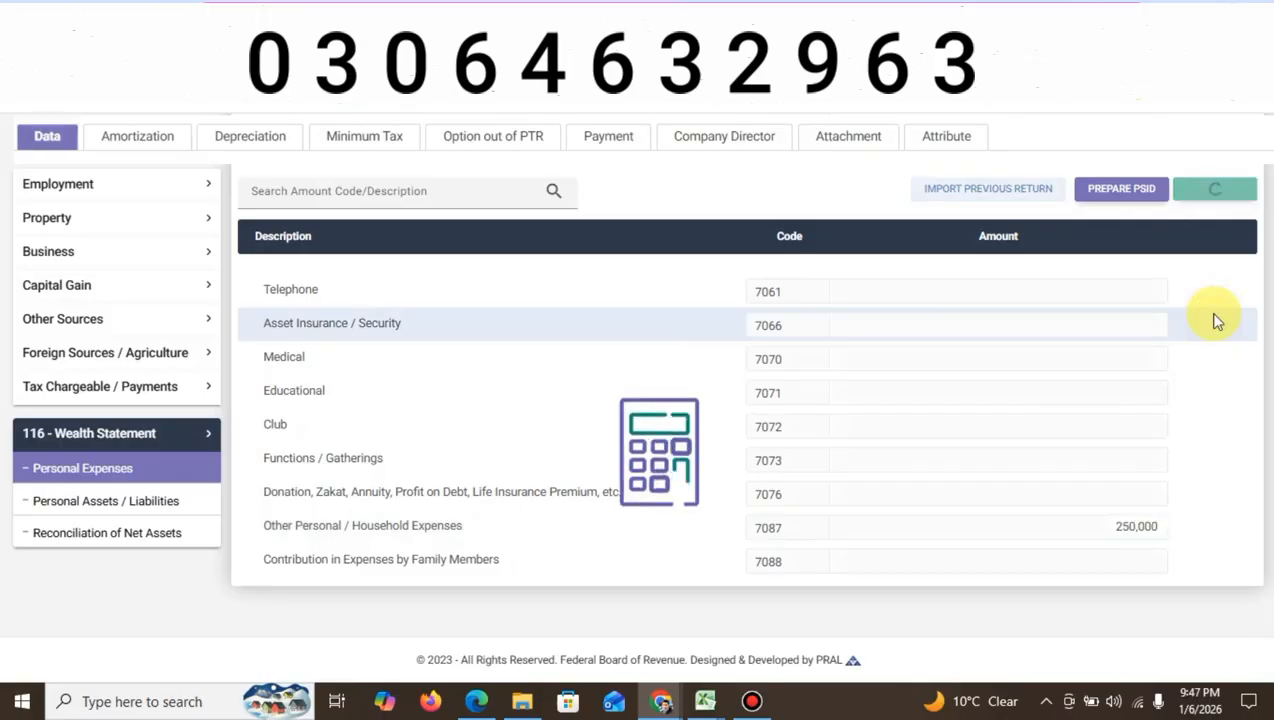
Step: Enter the unreconciled amount of 390,200 as Net Assets Previous Year (703002) in Reconciliation of Net Assets, calculate and save the return
{"action": "left_click", "coordinate": [120, 553]}
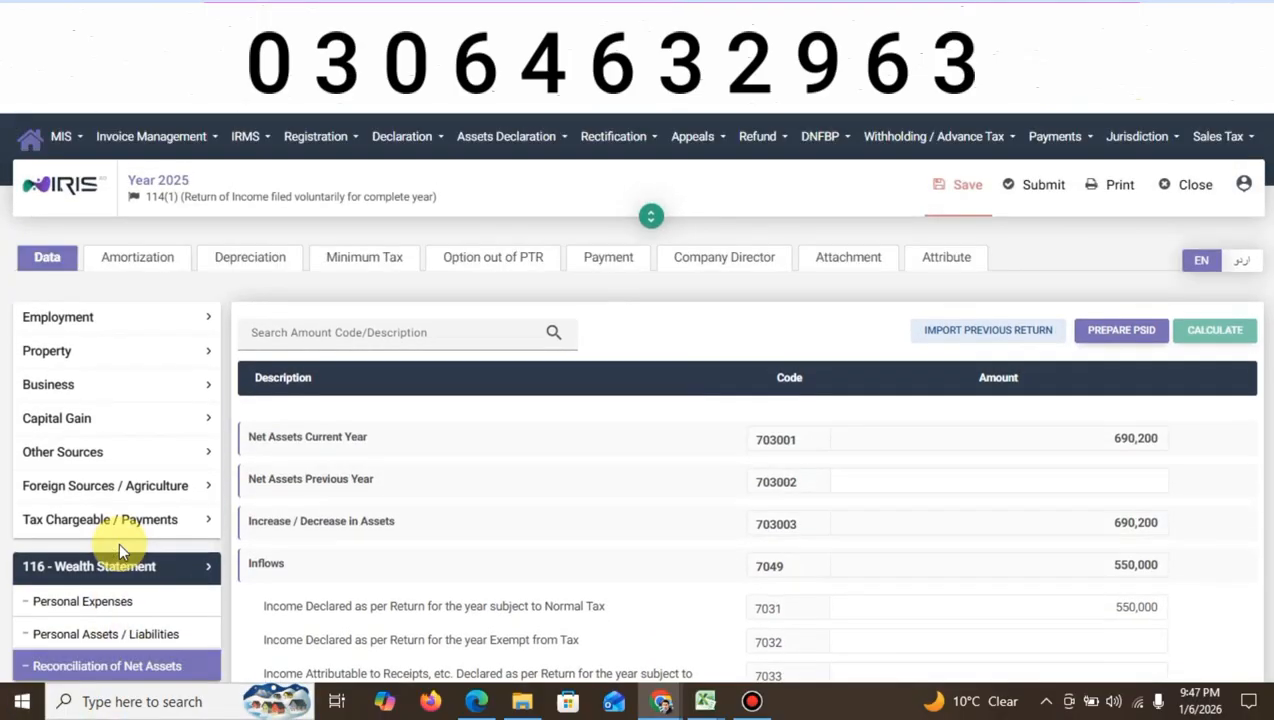
{"action": "scroll", "coordinate": [705, 626], "scroll_direction": "down", "scroll_amount": 2}
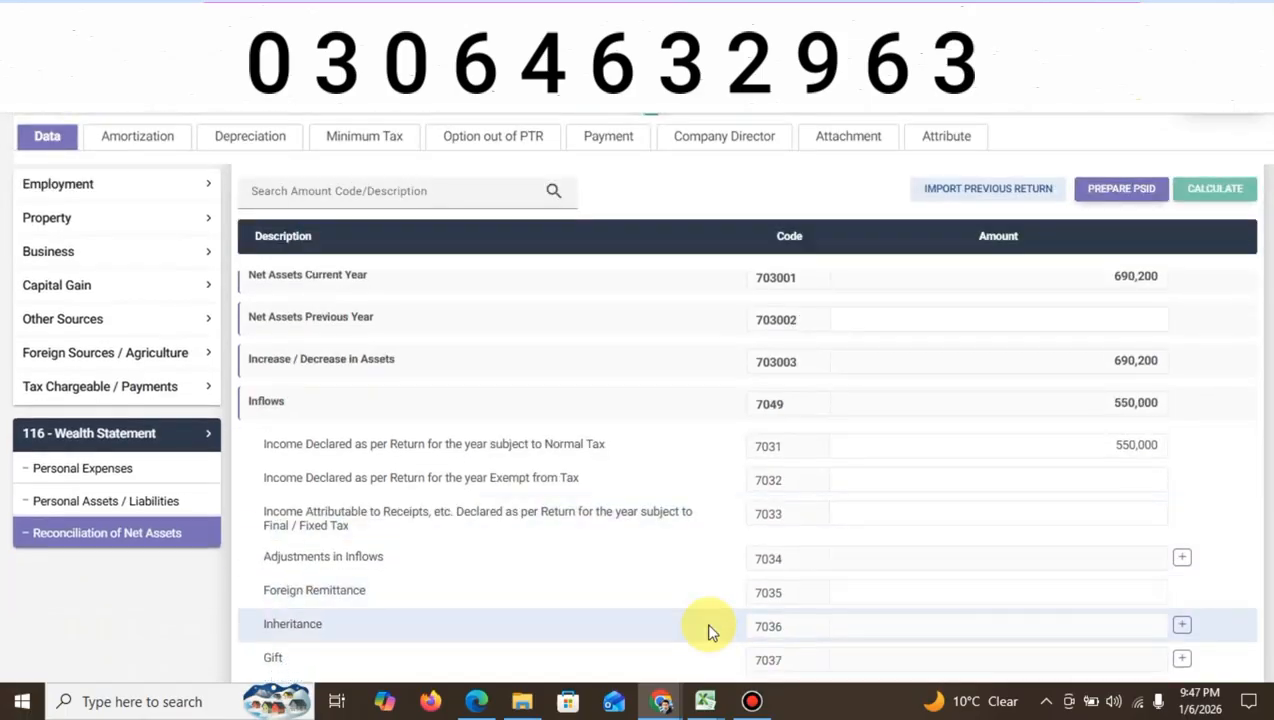
{"action": "scroll", "coordinate": [707, 630], "scroll_direction": "down", "scroll_amount": 5}
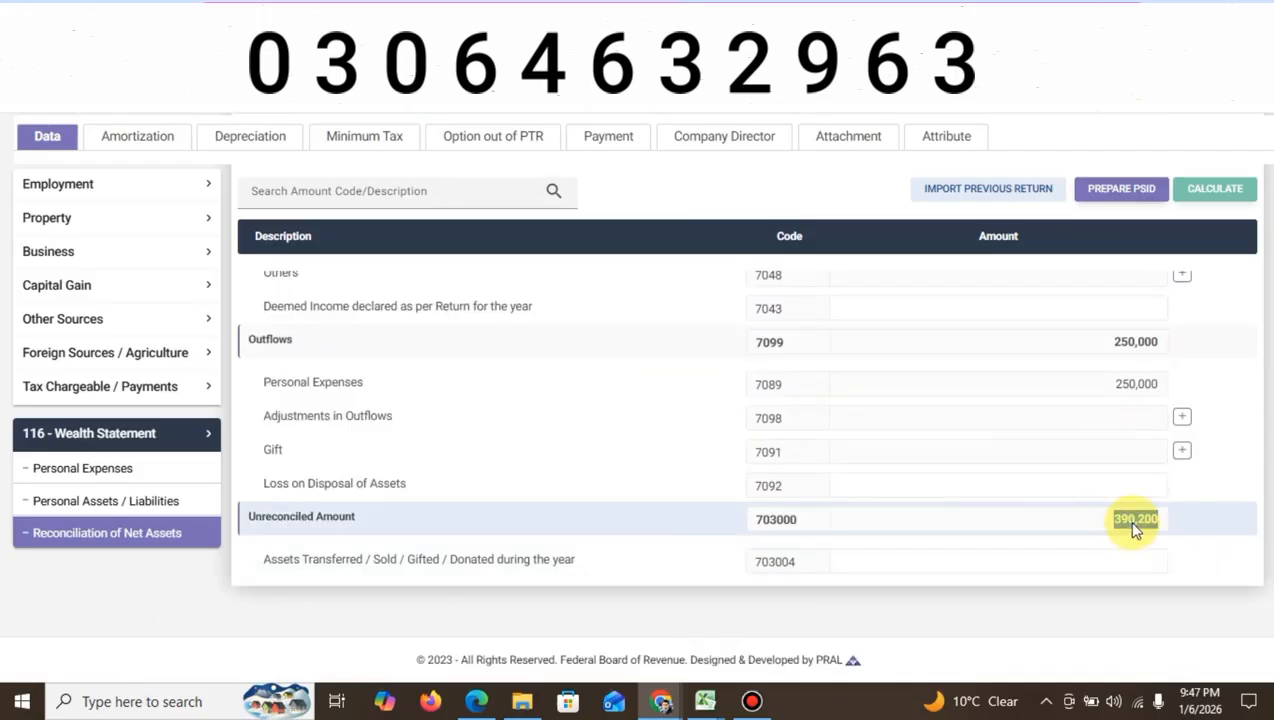
{"action": "scroll", "coordinate": [1127, 520], "scroll_direction": "up", "scroll_amount": 10}
{"action": "left_click", "coordinate": [1049, 481]}
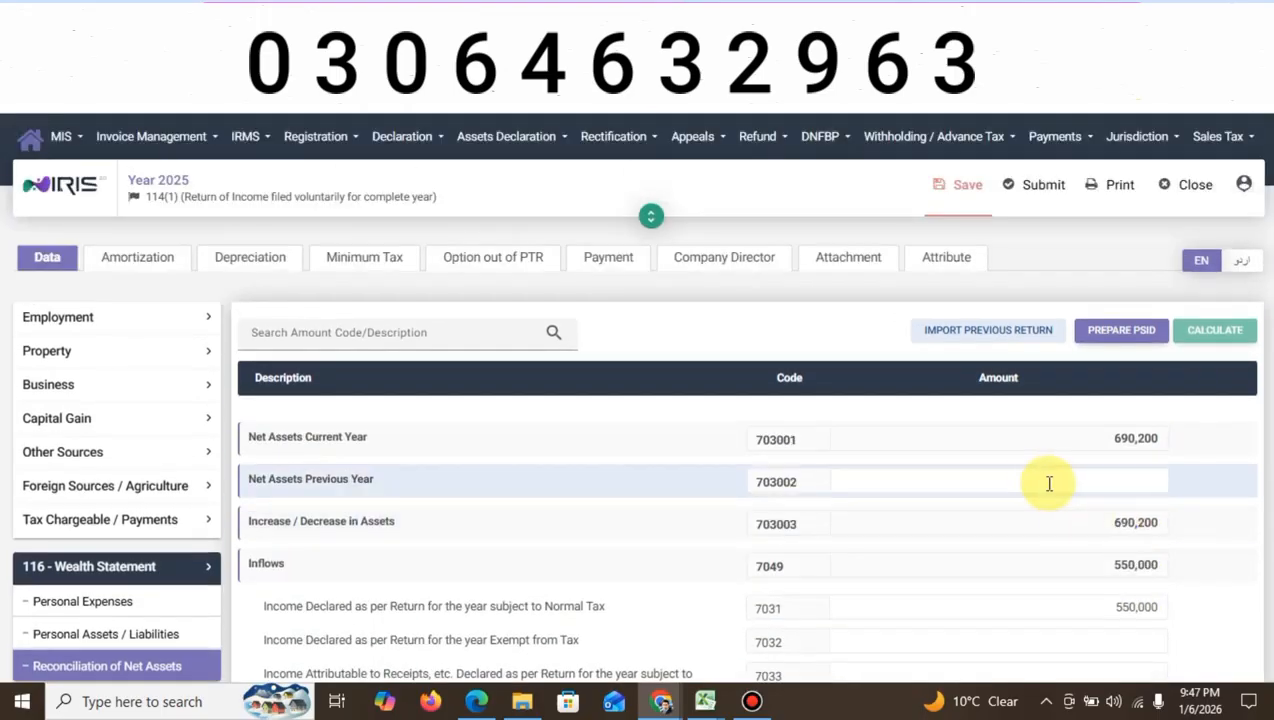
{"action": "type", "text": "390,200"}
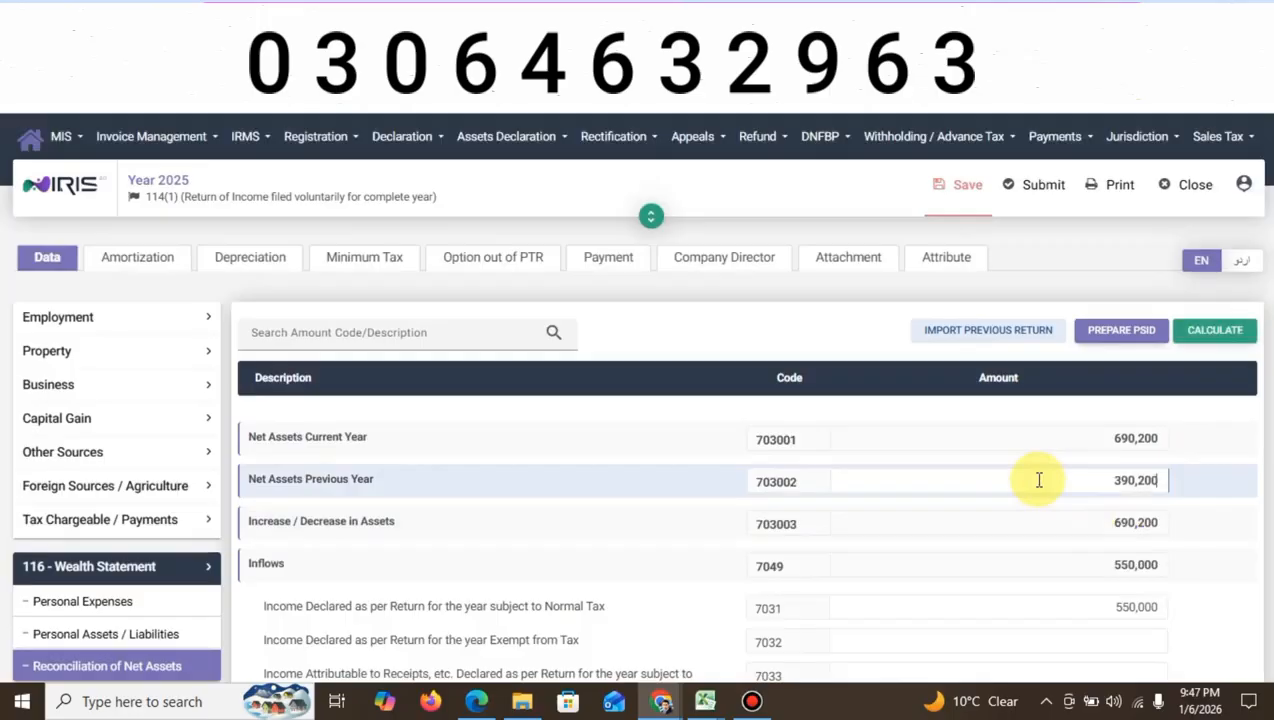
{"action": "left_click", "coordinate": [1212, 337]}
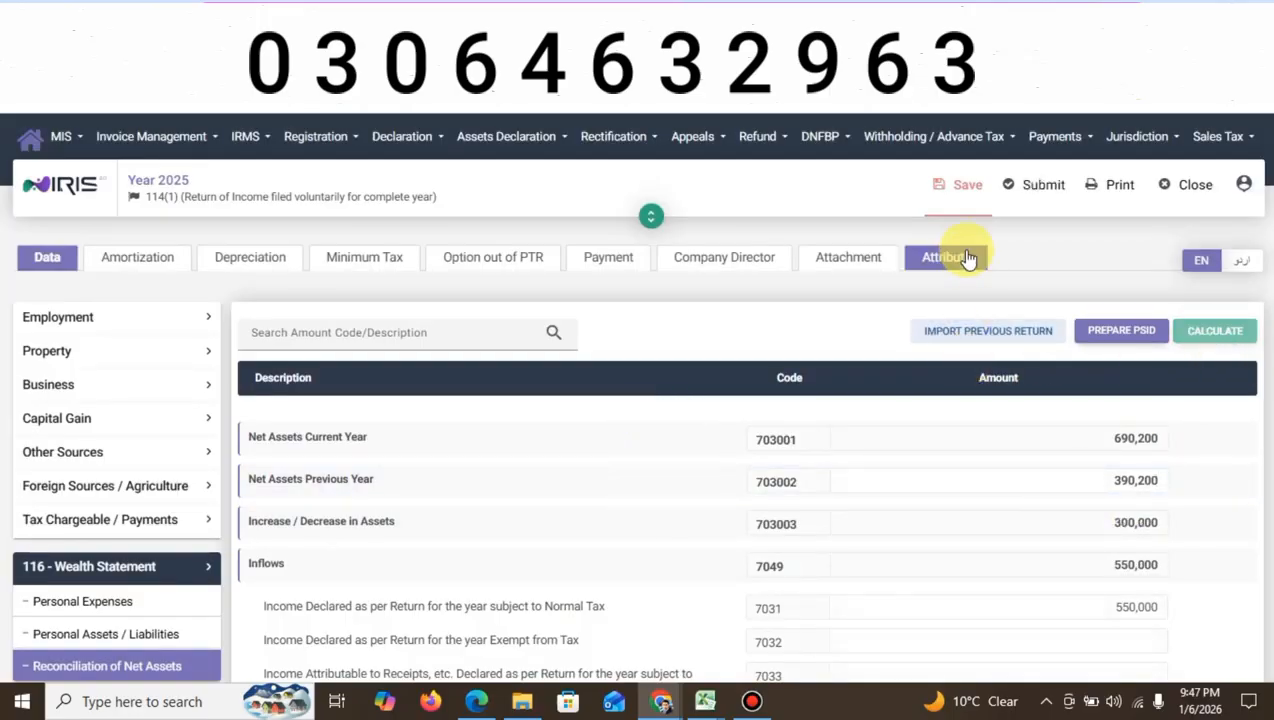
{"action": "left_click", "coordinate": [960, 190]}
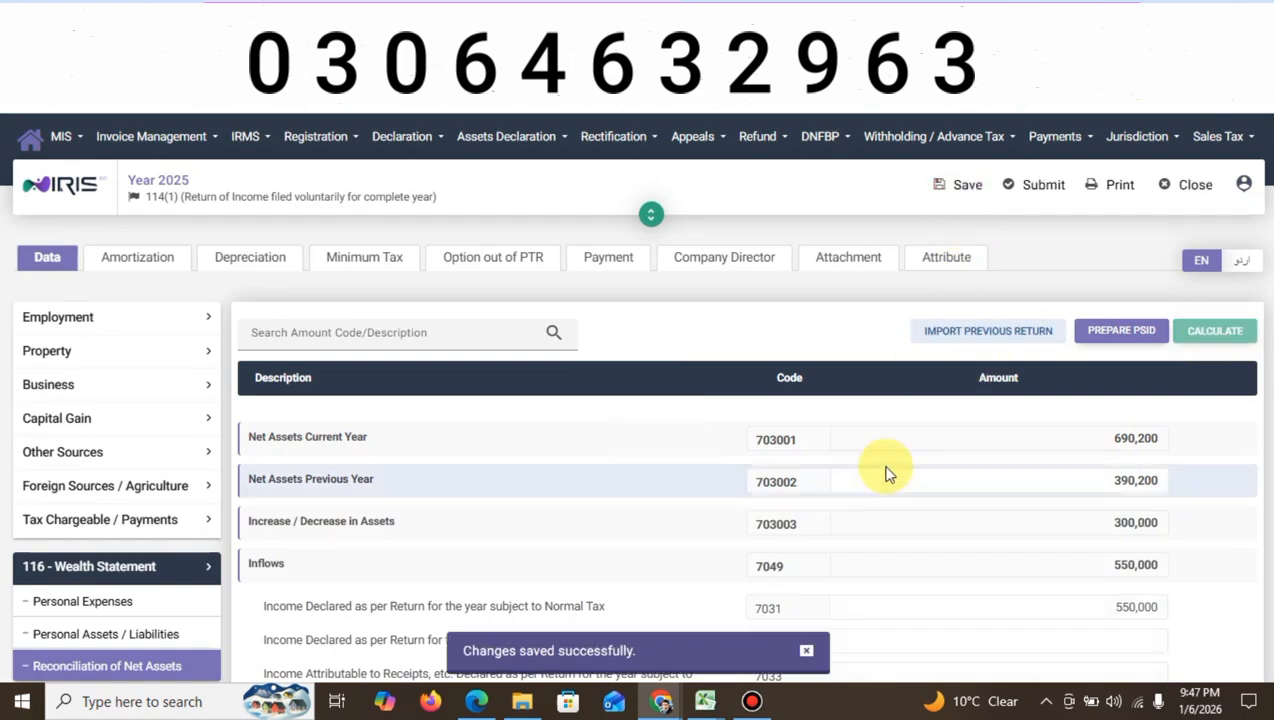
Step: Choose a Residence Status in the return's attributes and save the return
{"action": "left_click", "coordinate": [945, 258]}
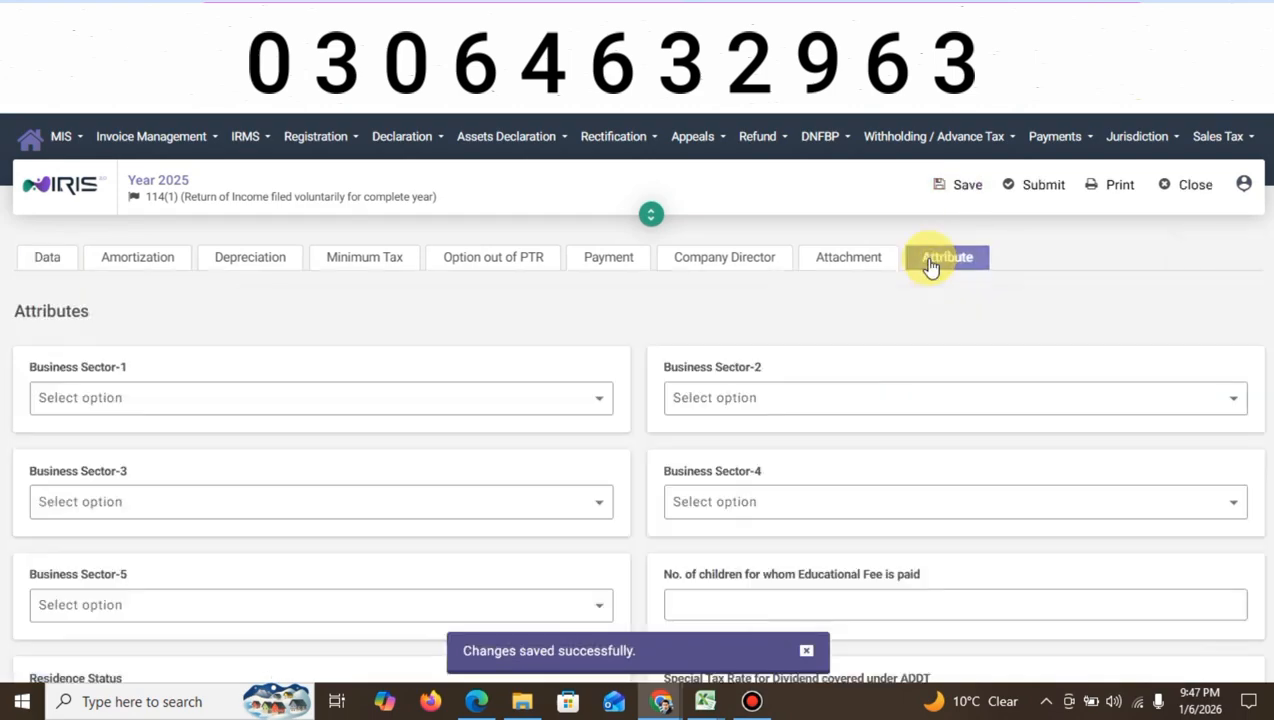
{"action": "scroll", "coordinate": [930, 264], "scroll_direction": "down", "scroll_amount": 5}
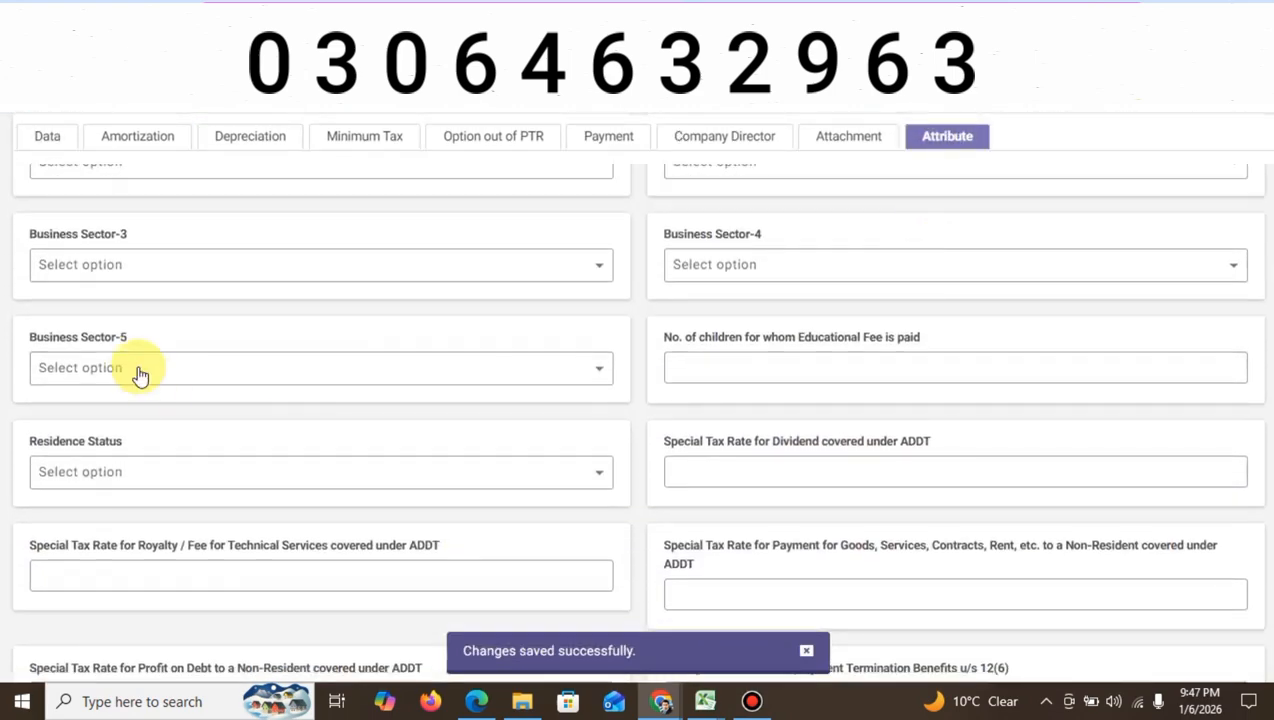
{"action": "left_click", "coordinate": [137, 369]}
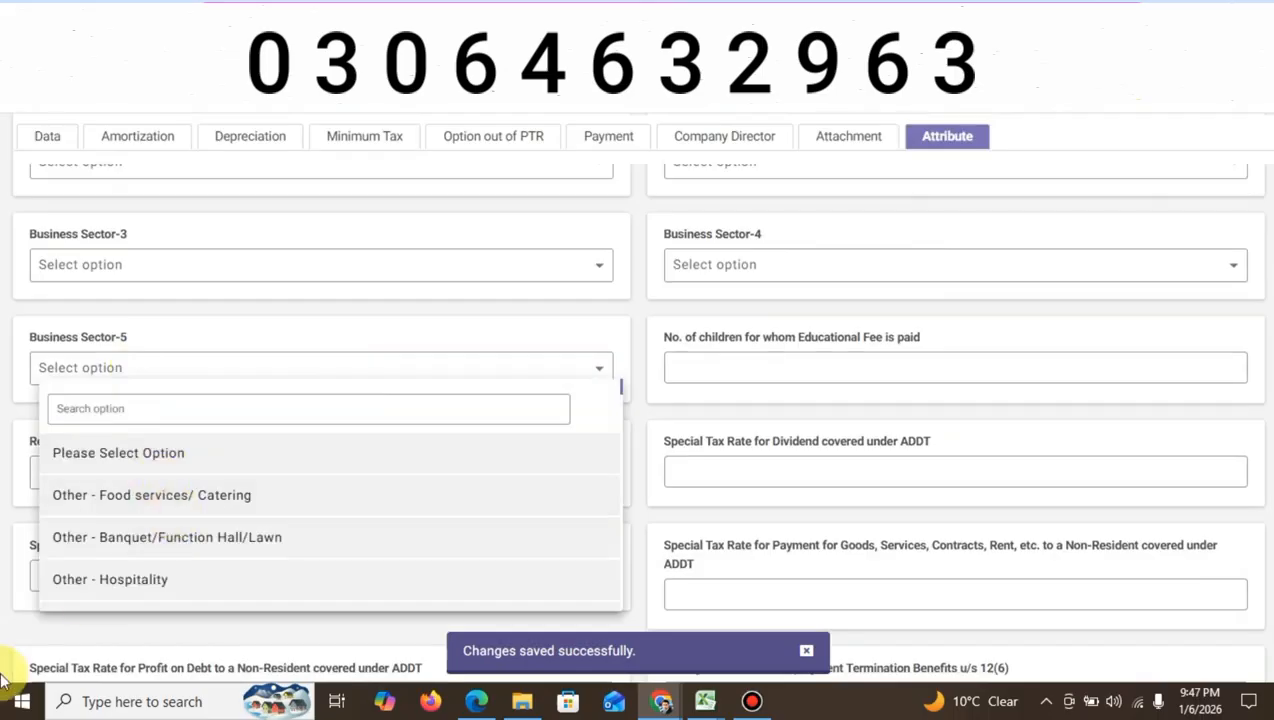
{"action": "left_click", "coordinate": [12, 420]}
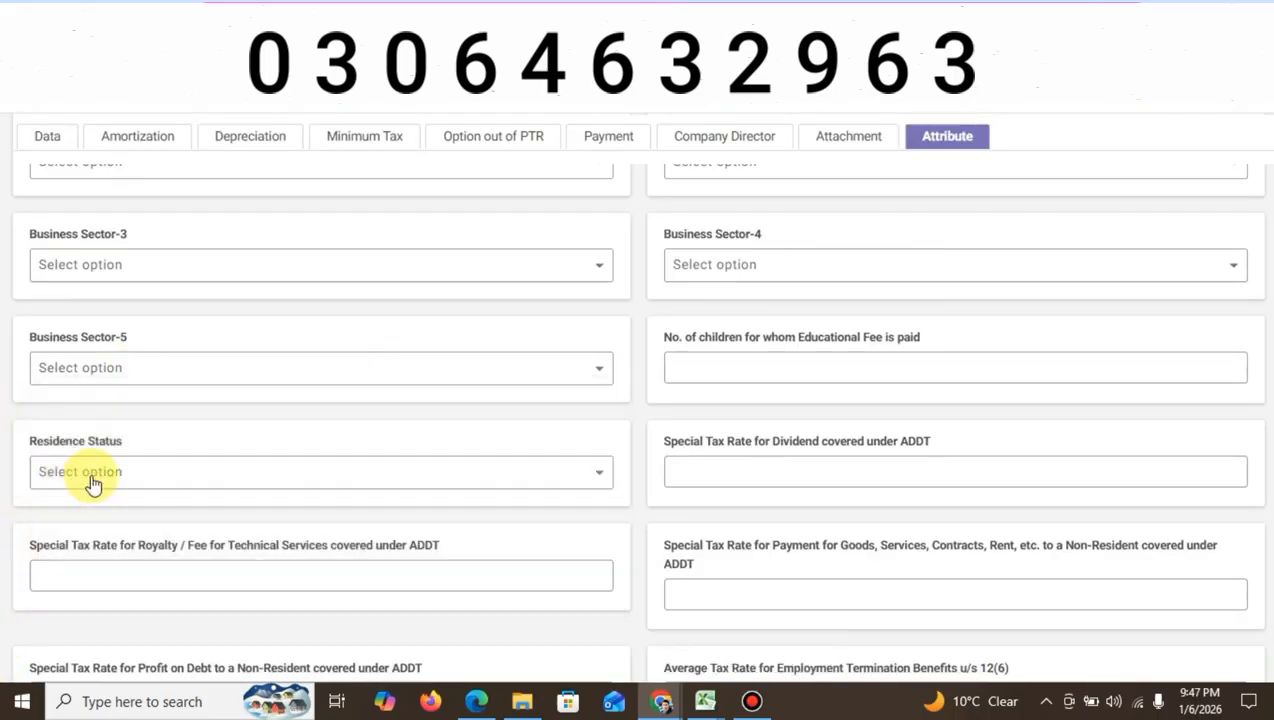
{"action": "left_click", "coordinate": [88, 478]}
{"action": "left_click", "coordinate": [113, 641]}
{"action": "scroll", "coordinate": [711, 441], "scroll_direction": "up", "scroll_amount": 3}
{"action": "left_click", "coordinate": [955, 187]}
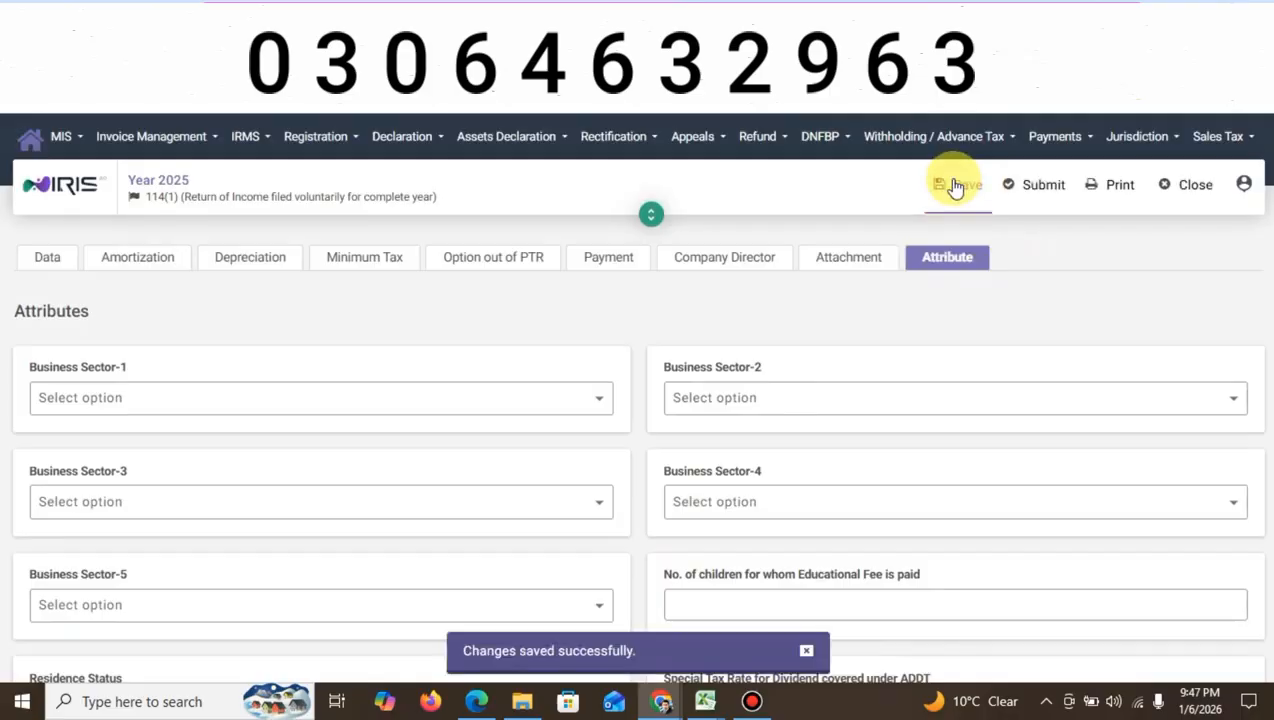
Step: Send the return to the submission declaration and close it with the PIN field left empty
{"action": "left_click", "coordinate": [1043, 187]}
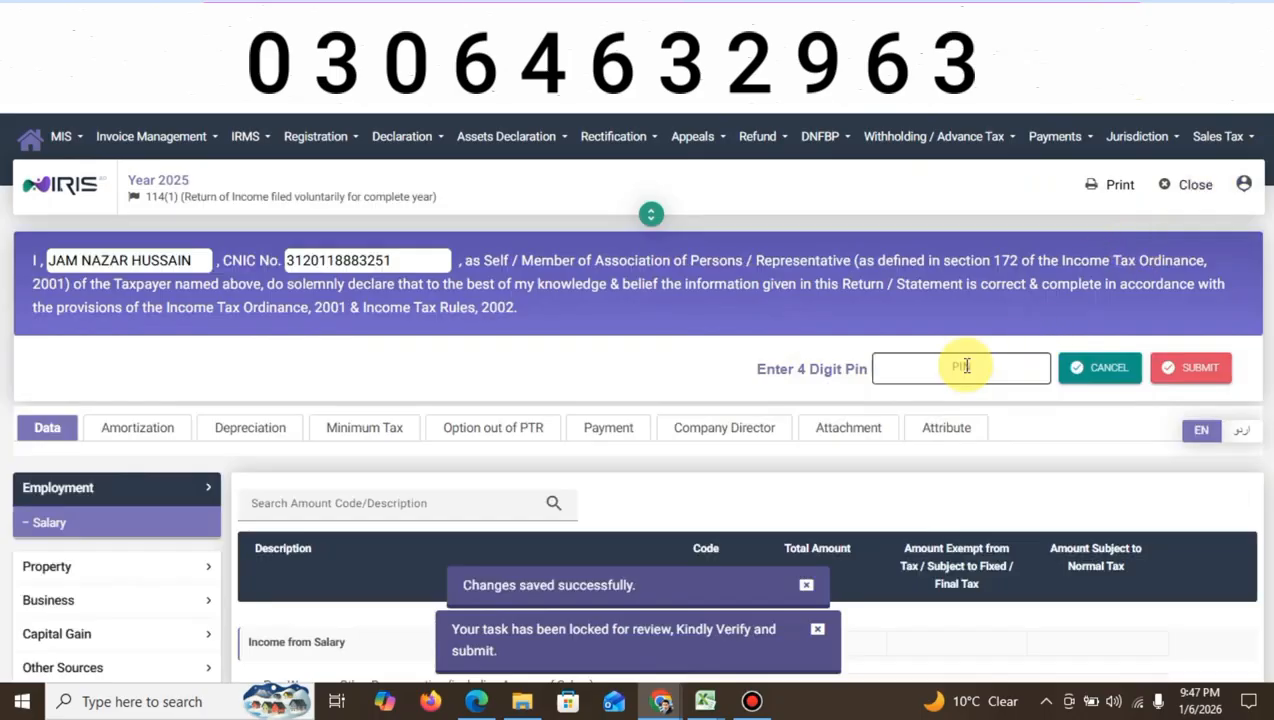
{"action": "left_click", "coordinate": [1186, 190]}
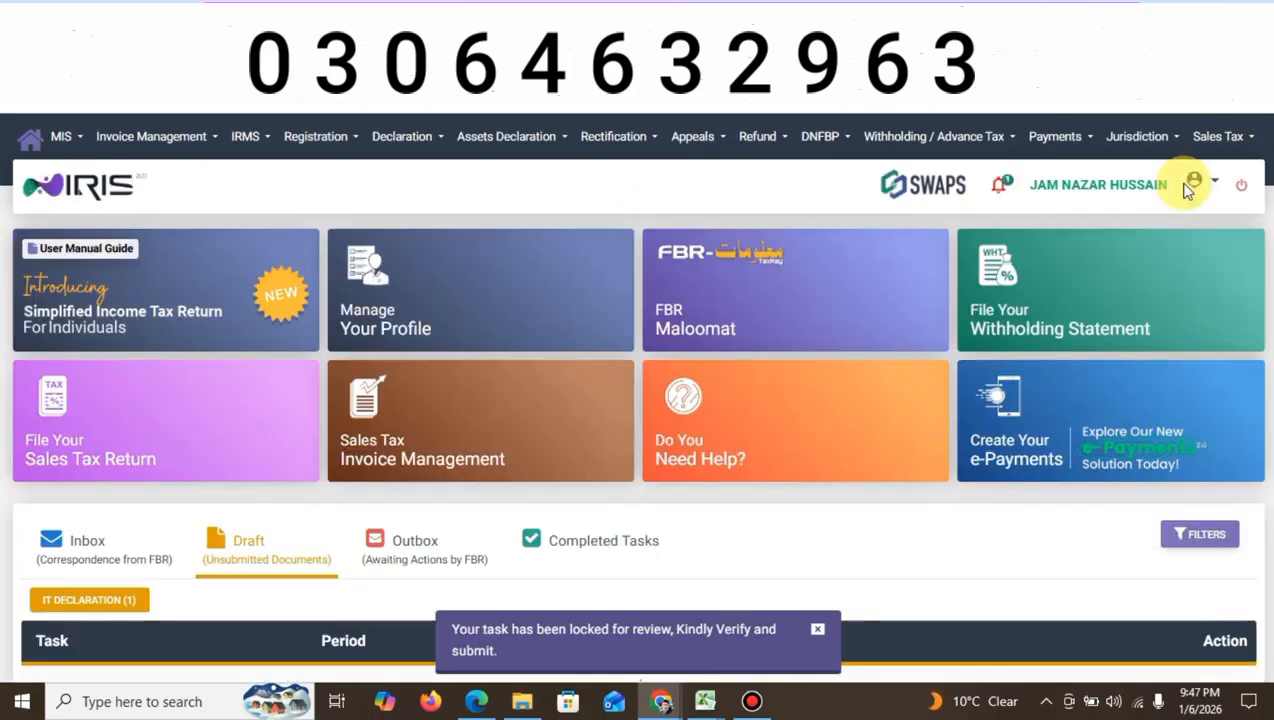
Step: Examine the declarations listed among the completed tasks, checking the tax year and due date
{"action": "left_click", "coordinate": [595, 550]}
{"action": "left_click", "coordinate": [188, 600]}
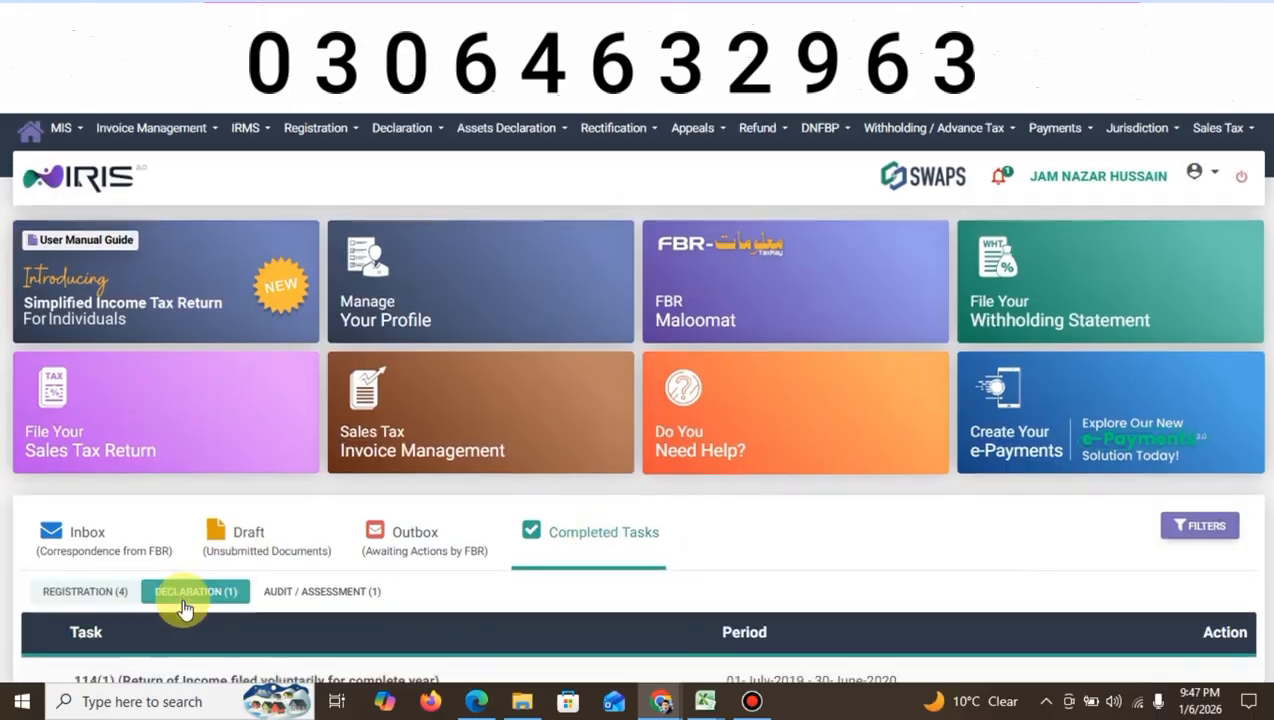
{"action": "scroll", "coordinate": [182, 605], "scroll_direction": "down", "scroll_amount": 1}
{"action": "scroll", "coordinate": [182, 597], "scroll_direction": "down", "scroll_amount": 2}
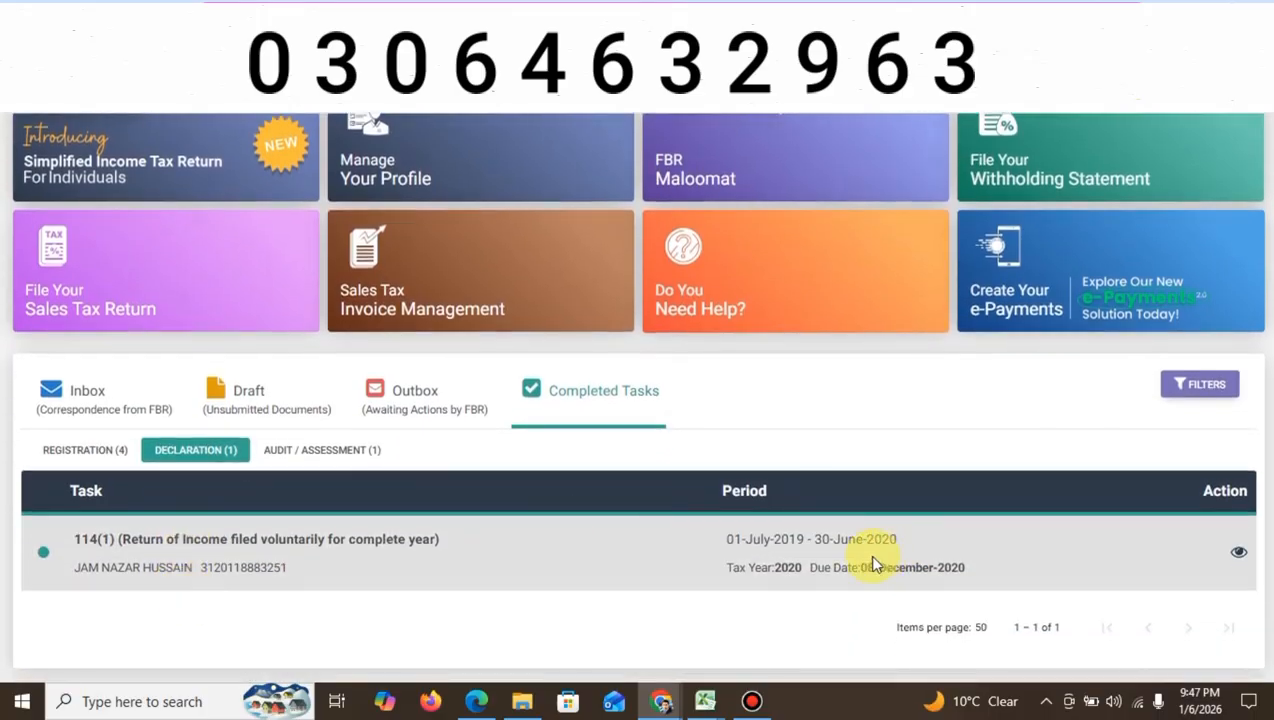
{"action": "scroll", "coordinate": [897, 540], "scroll_direction": "up", "scroll_amount": 3}
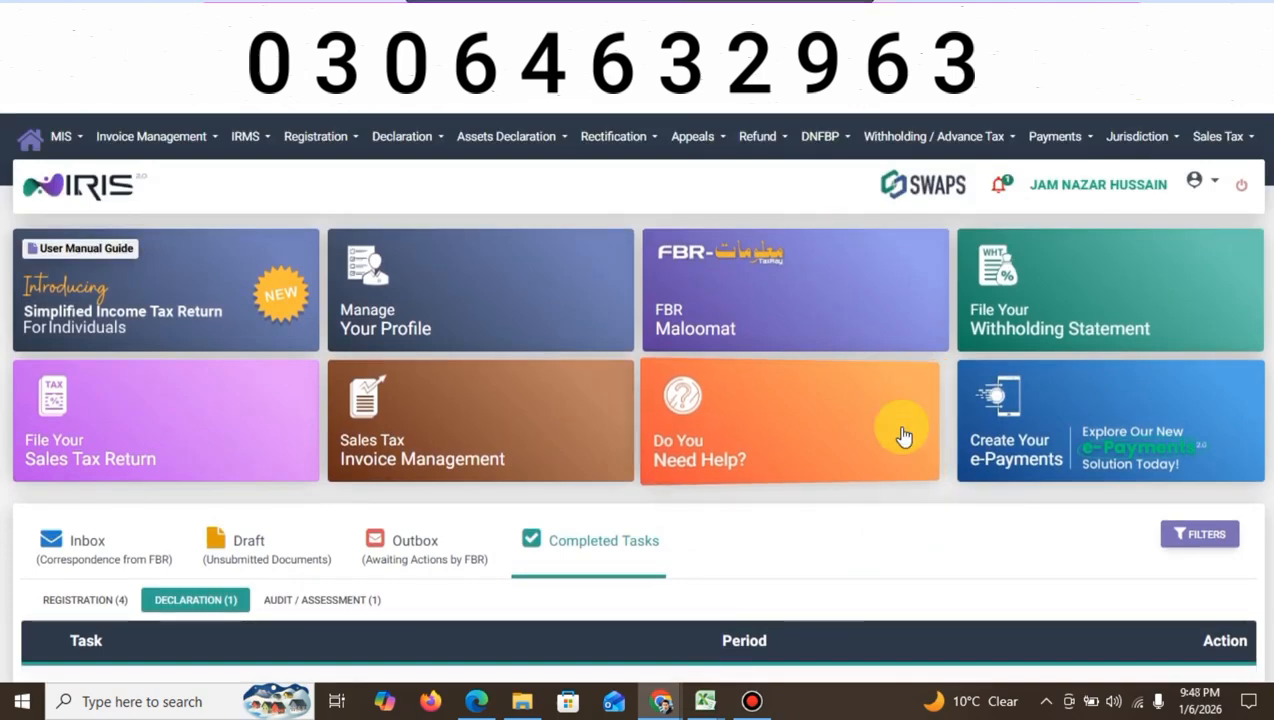
{"action": "mouse_move", "coordinate": [903, 436]}
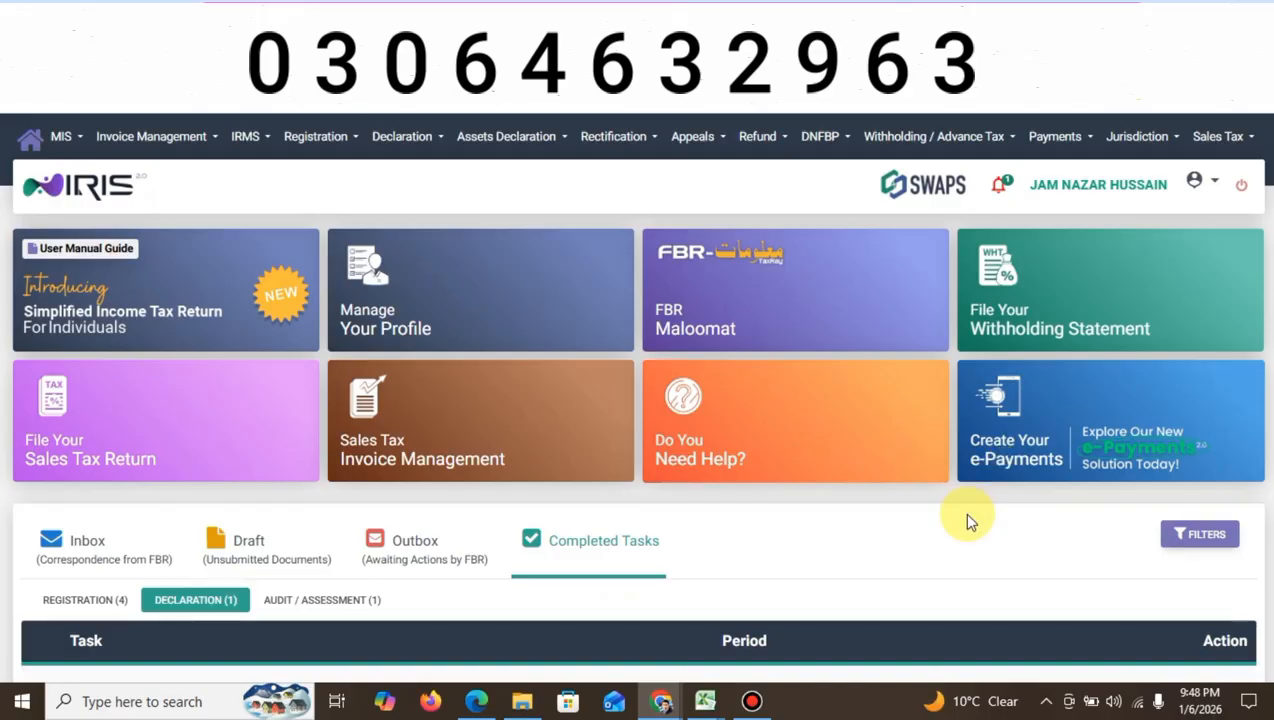
Step: Open the miscellaneous income tax payment form in e-Payments
{"action": "left_click", "coordinate": [1043, 457]}
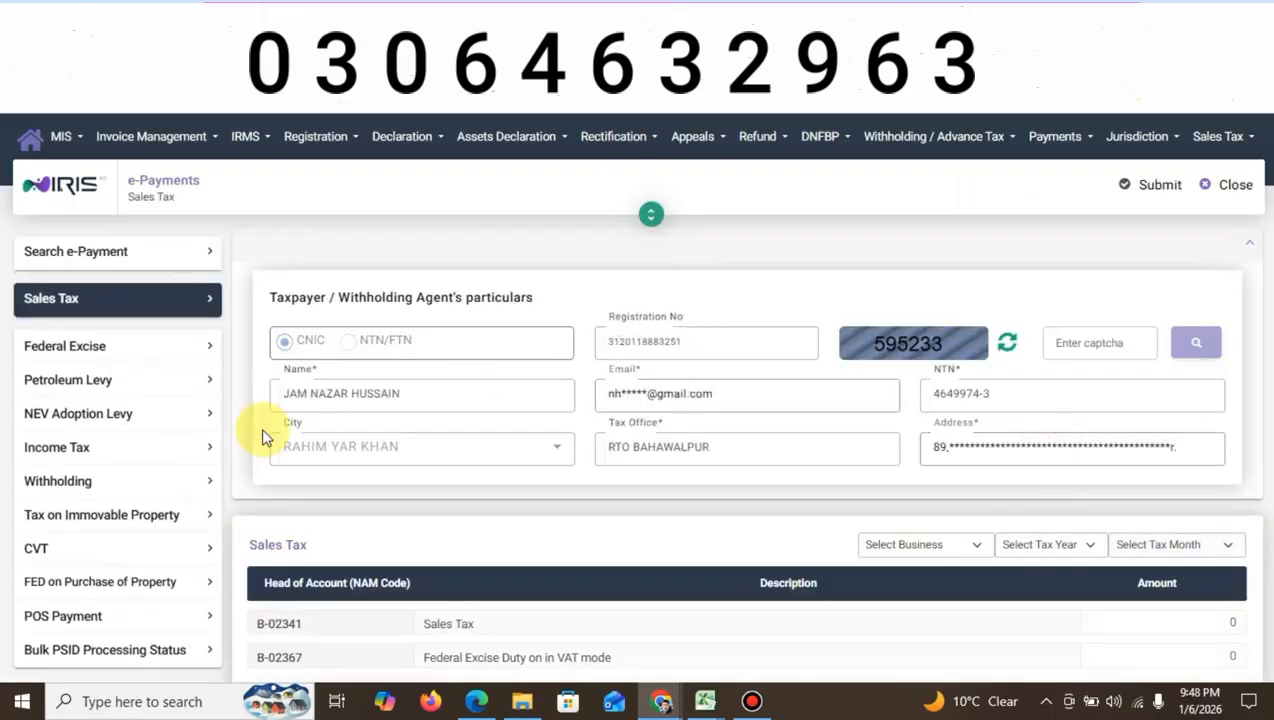
{"action": "left_click", "coordinate": [46, 454]}
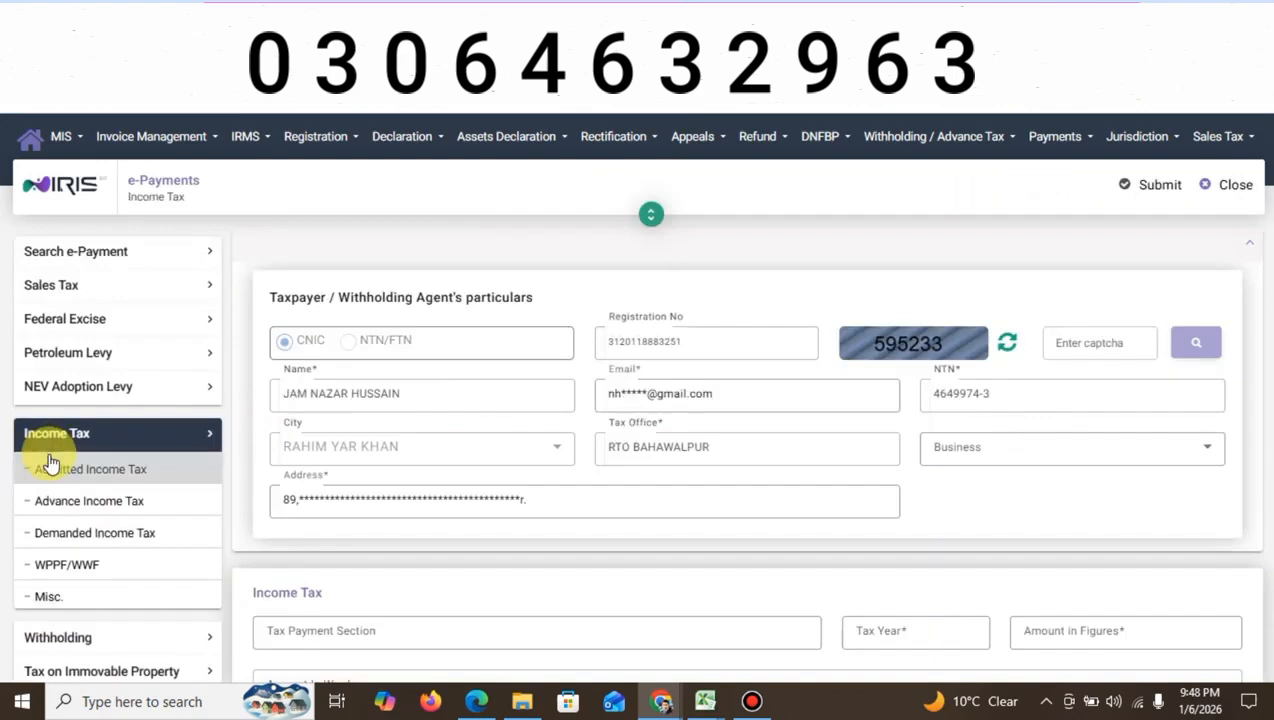
{"action": "left_click", "coordinate": [85, 598]}
Step: Set the payment section to 920601 - 182(A) - Surcharge for ATL, with tax year 2025 and an amount of 1,000
{"action": "scroll", "coordinate": [485, 568], "scroll_direction": "down", "scroll_amount": 2}
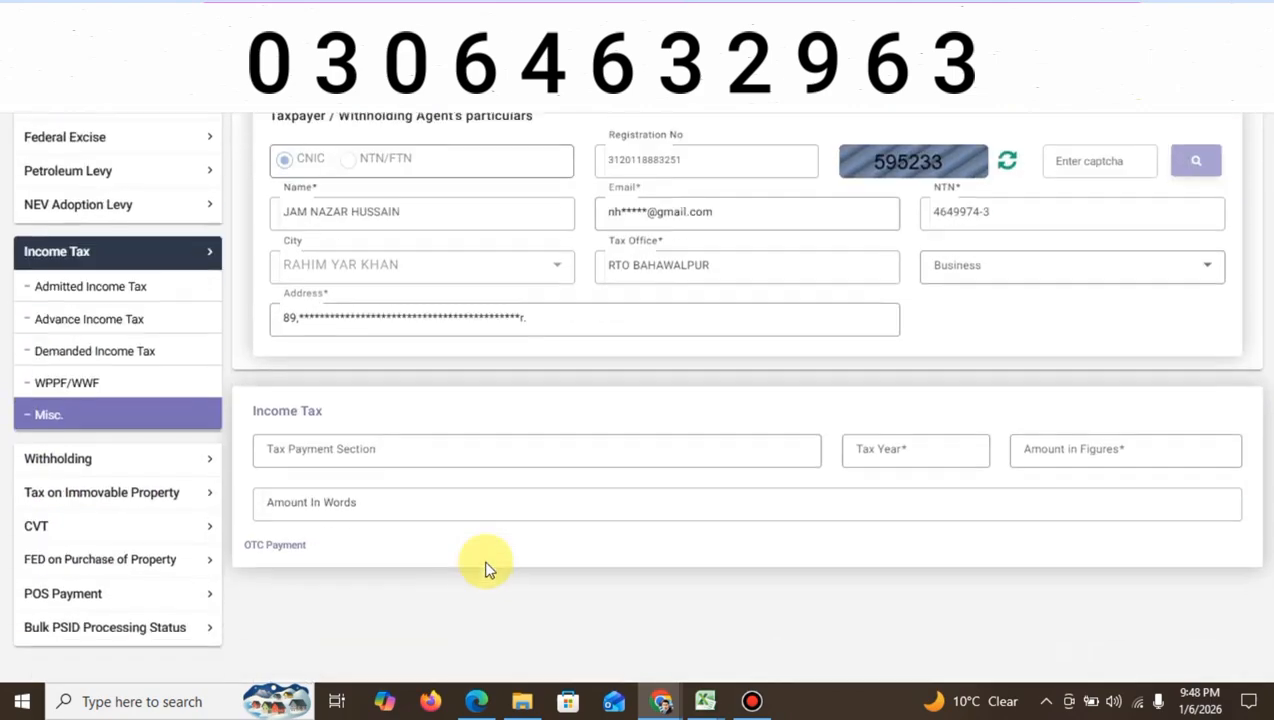
{"action": "left_click", "coordinate": [420, 445]}
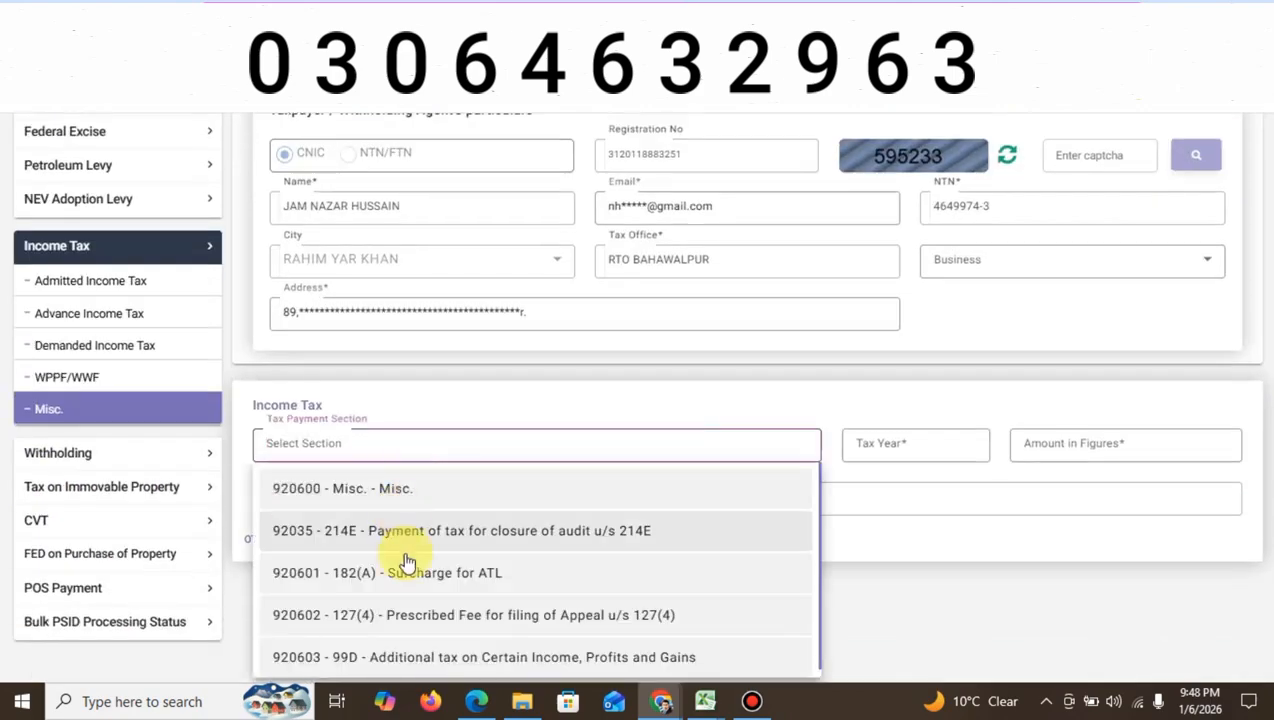
{"action": "left_click", "coordinate": [428, 578]}
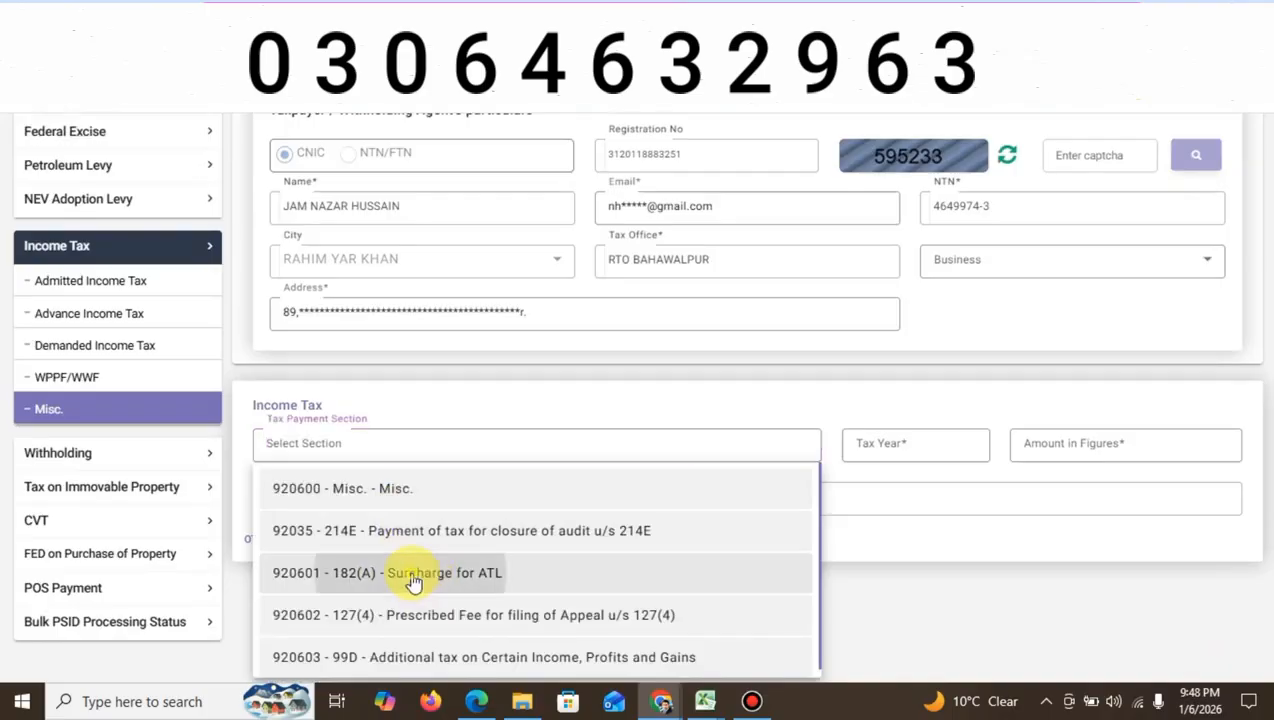
{"action": "left_click", "coordinate": [944, 437]}
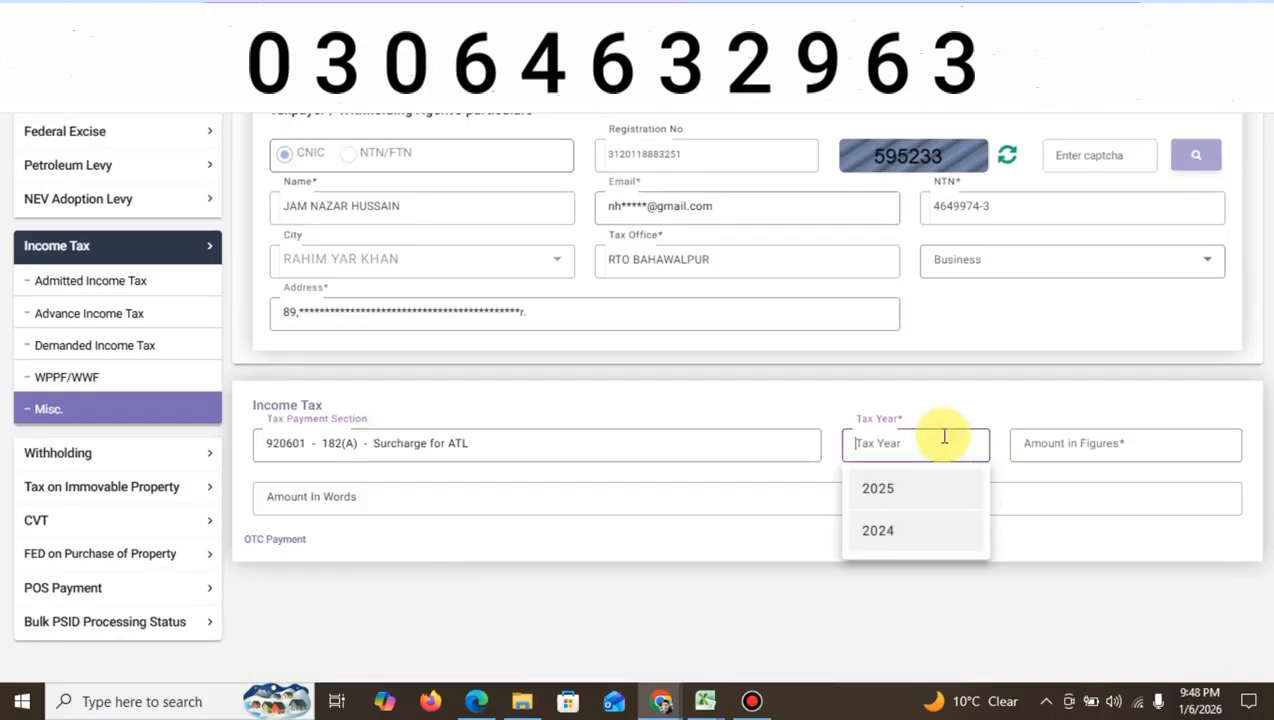
{"action": "left_click", "coordinate": [910, 486]}
{"action": "left_click", "coordinate": [1047, 445]}
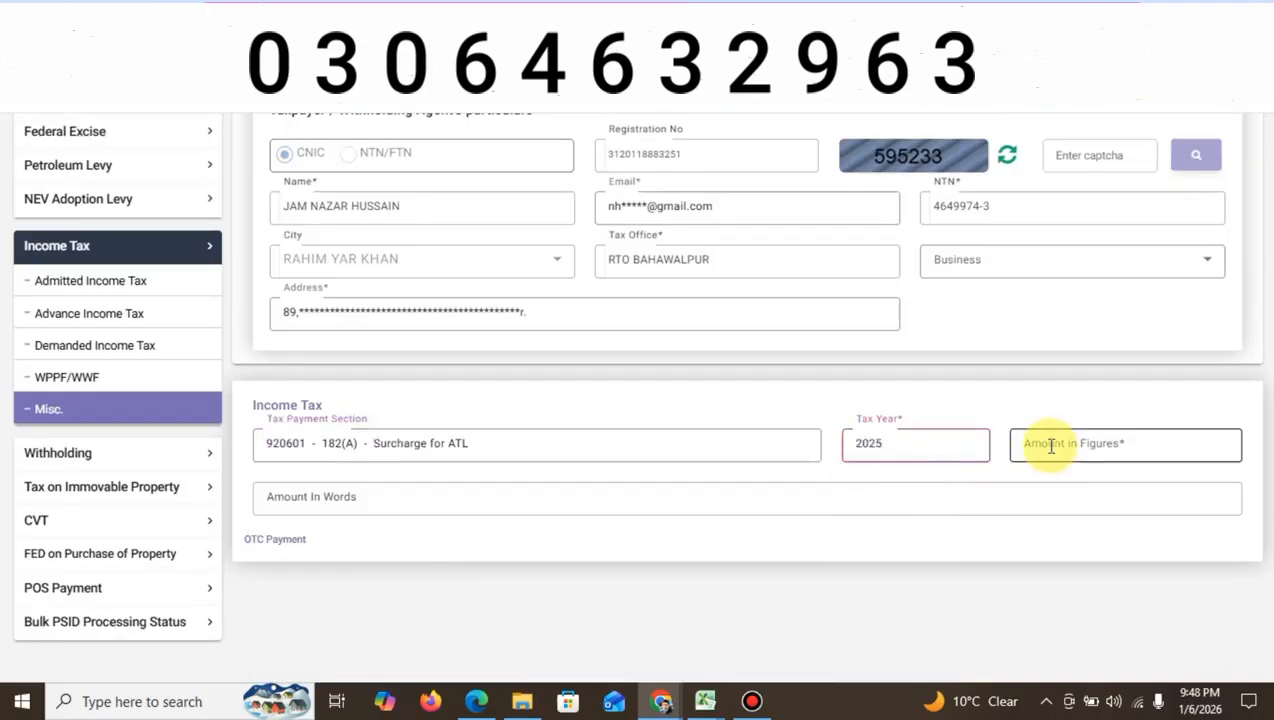
{"action": "type", "text": "1000"}
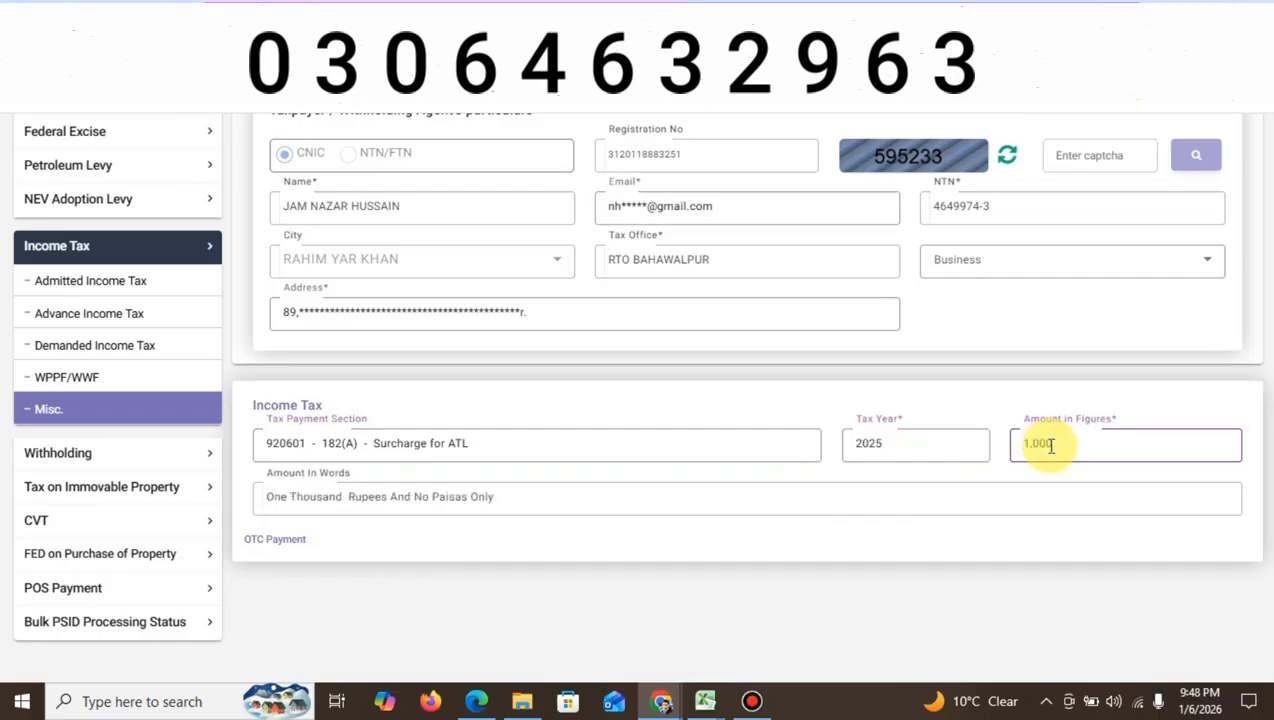
Step: Submit the ATL surcharge payment and confirm it to generate the PSID
{"action": "scroll", "coordinate": [1050, 445], "scroll_direction": "up", "scroll_amount": 2}
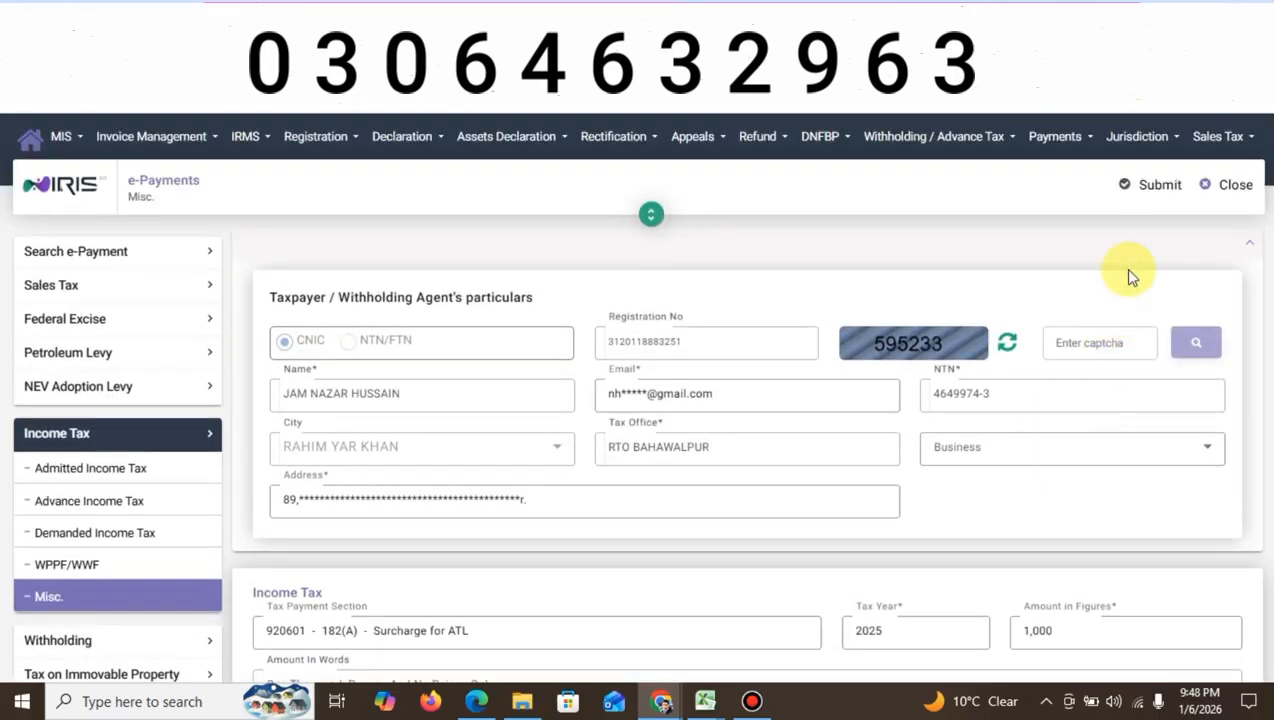
{"action": "left_click", "coordinate": [1141, 205]}
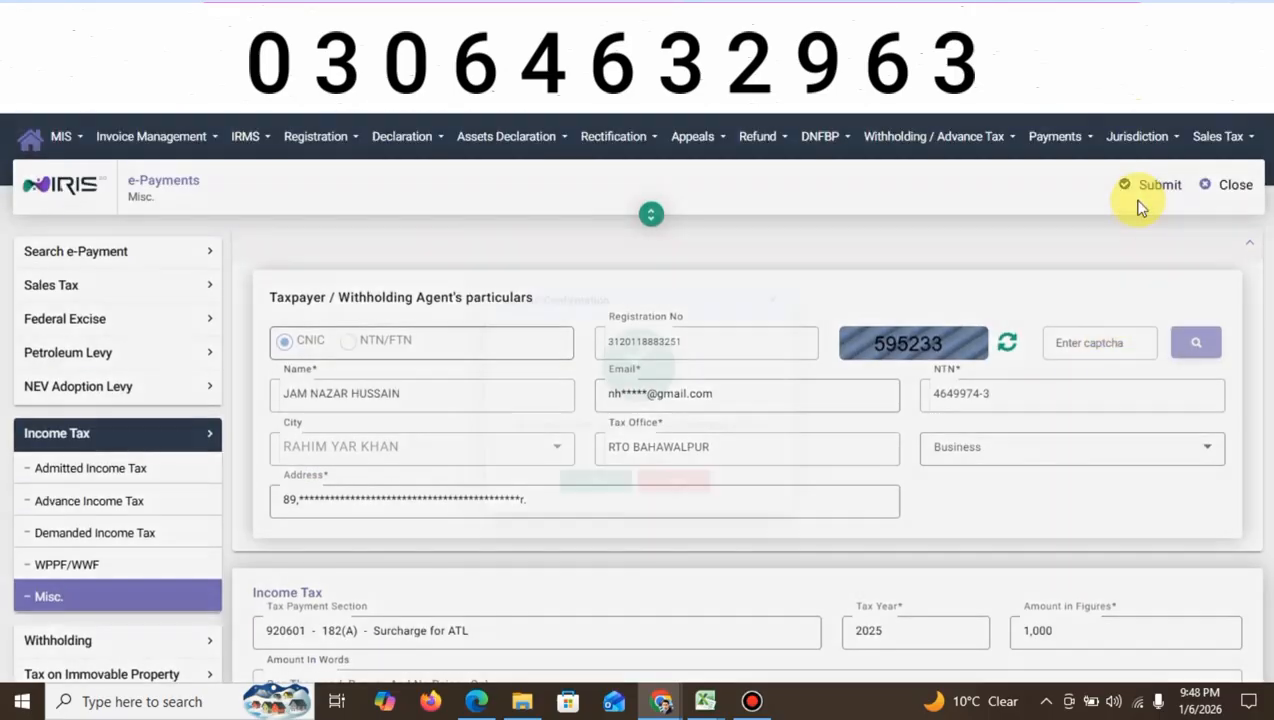
{"action": "left_click", "coordinate": [588, 497]}
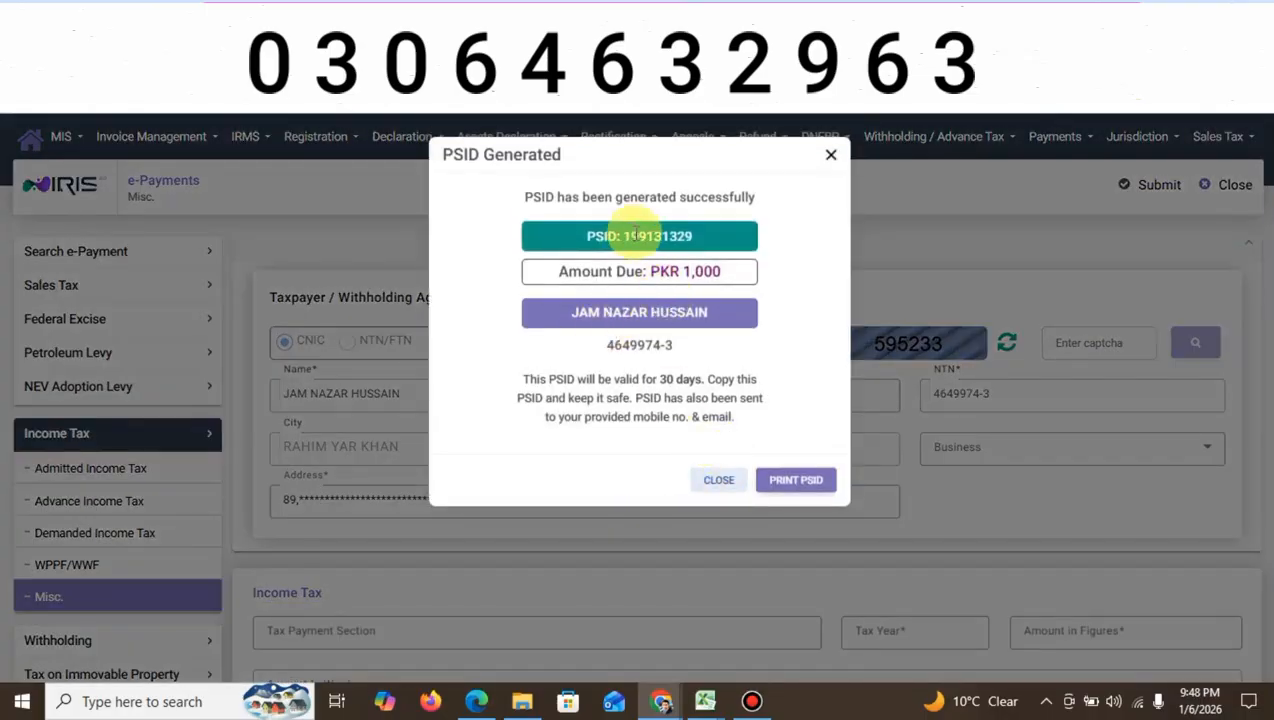
Step: Select the PSID number in the generation notice, close the notice and leave the e-Payments form
{"action": "double_click", "coordinate": [634, 236]}
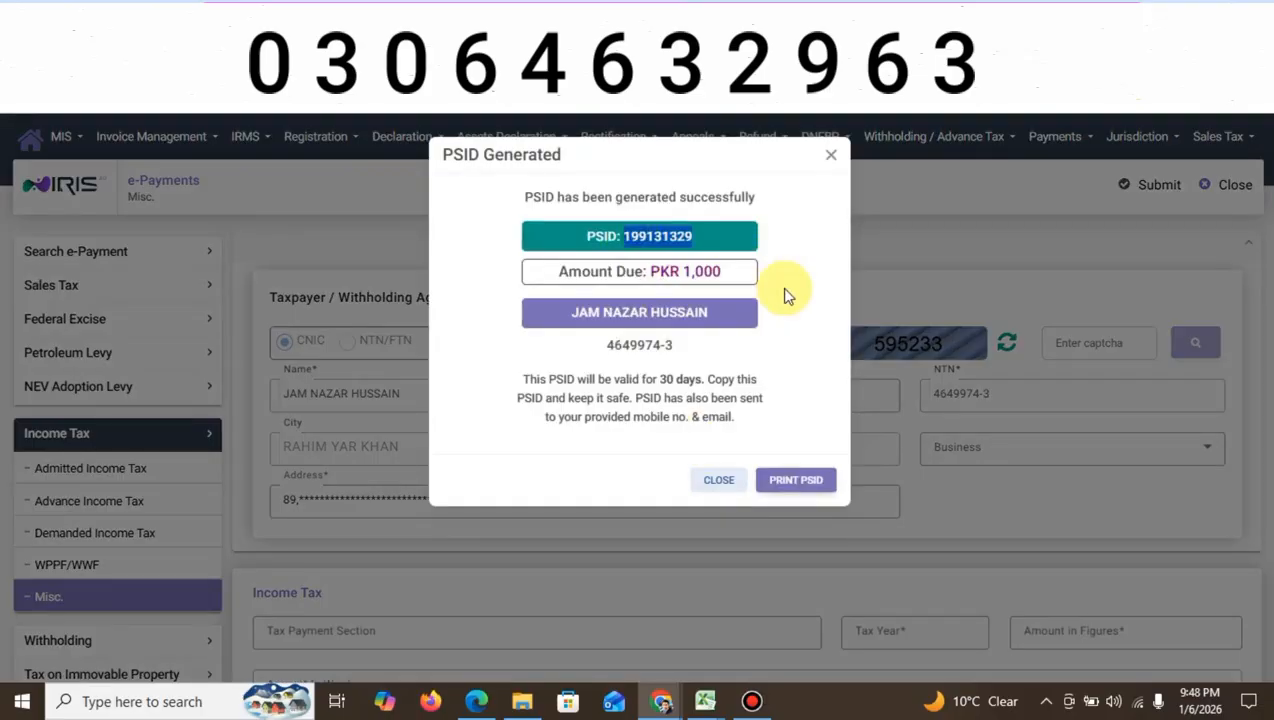
{"action": "left_click", "coordinate": [831, 156]}
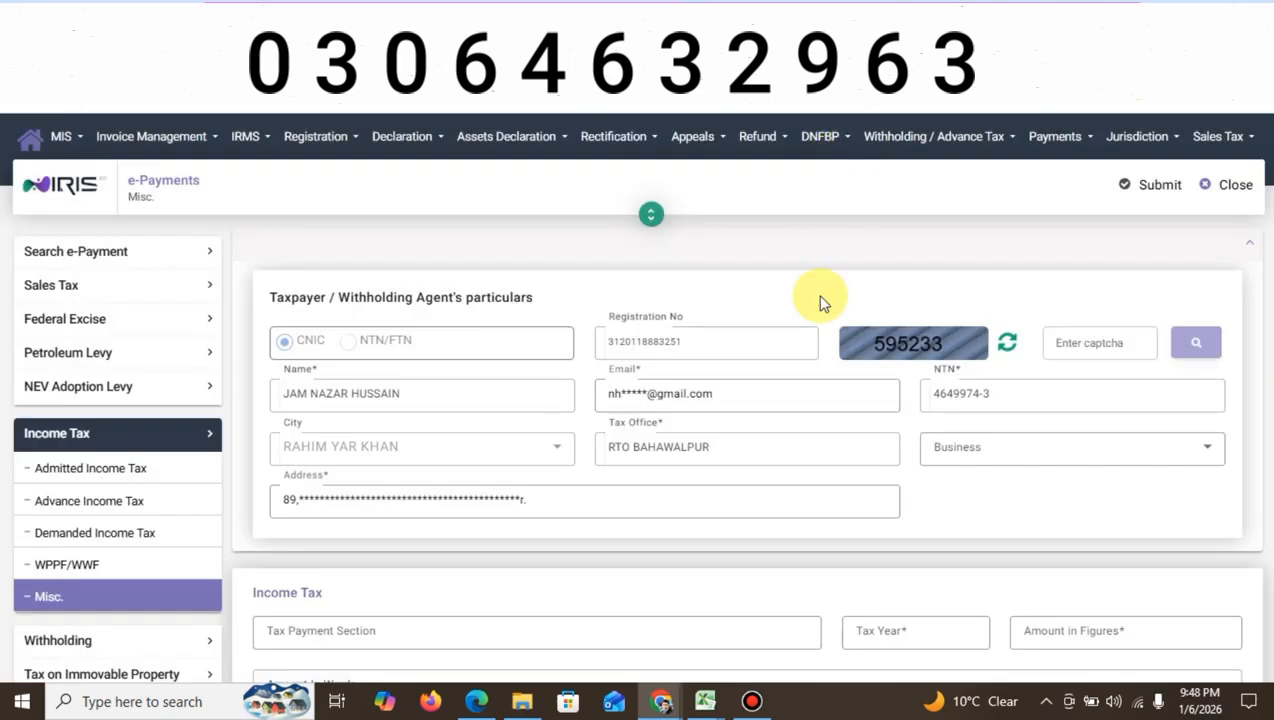
{"action": "left_click", "coordinate": [1220, 197]}
{"action": "scroll", "coordinate": [1007, 375], "scroll_direction": "down", "scroll_amount": 5}
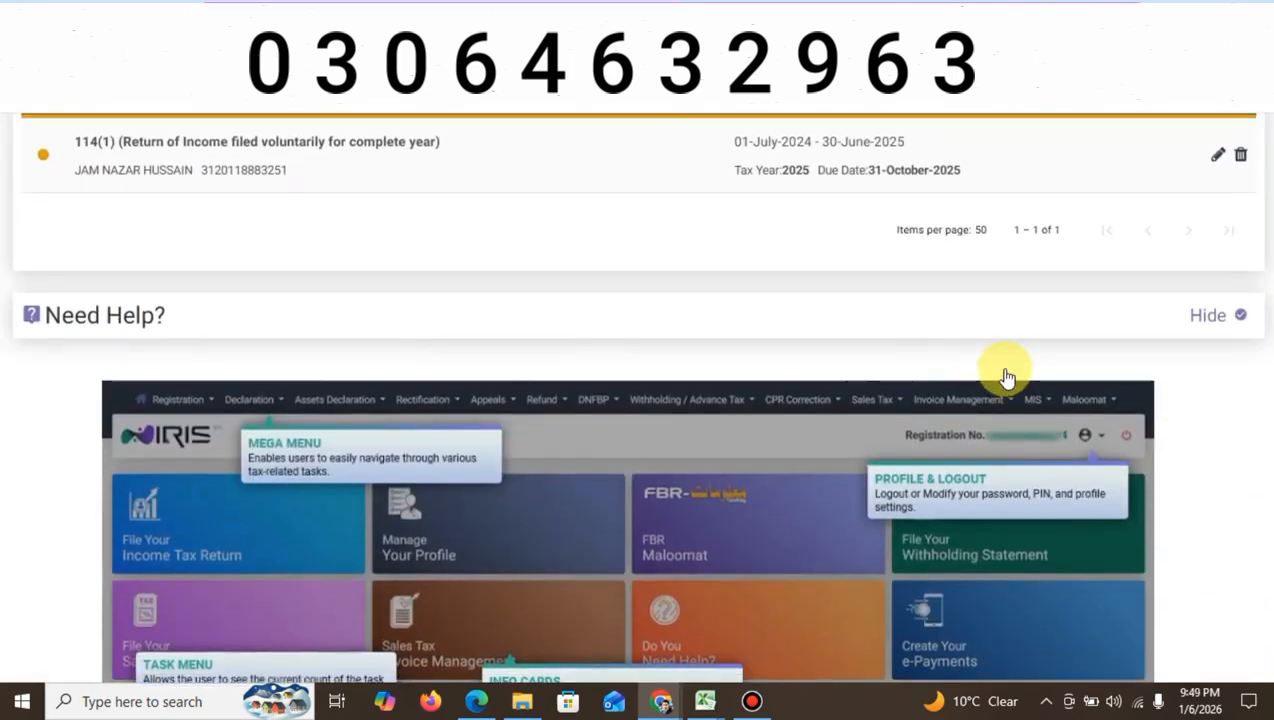
{"action": "scroll", "coordinate": [1007, 378], "scroll_direction": "up", "scroll_amount": 5}
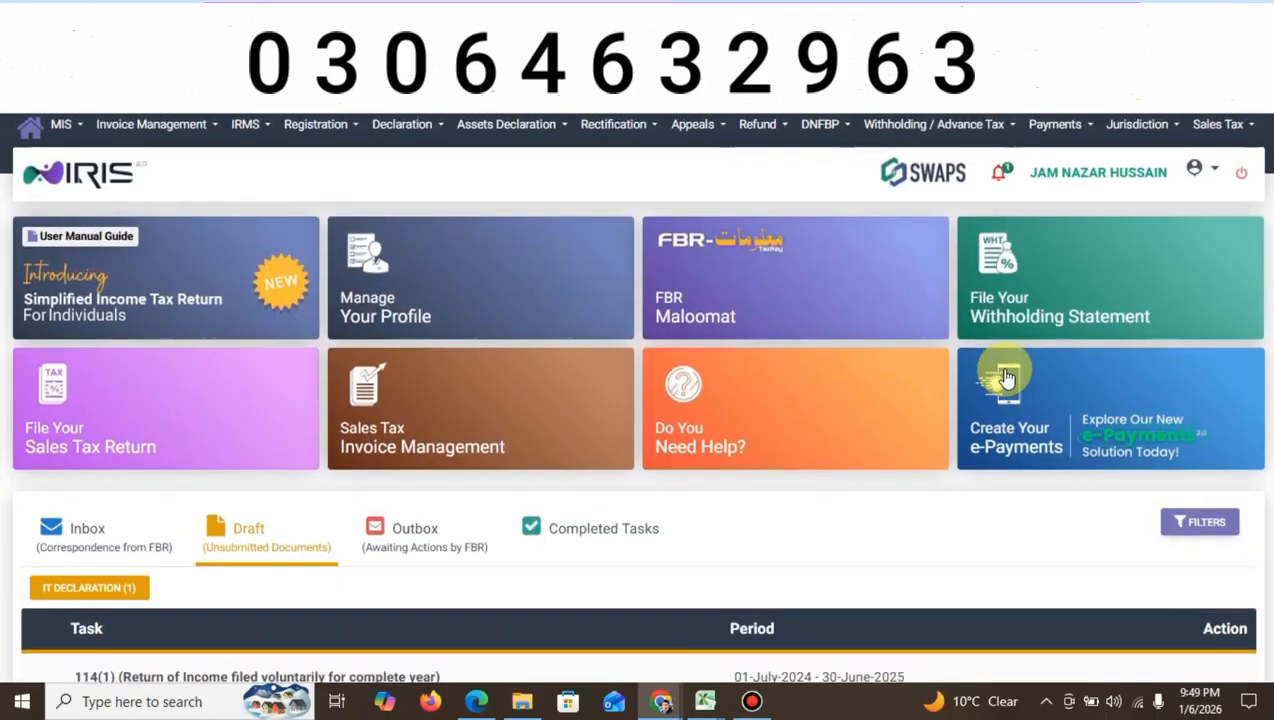
{"action": "scroll", "coordinate": [1007, 378], "scroll_direction": "down", "scroll_amount": 1}
{"action": "scroll", "coordinate": [1007, 378], "scroll_direction": "up", "scroll_amount": 1}
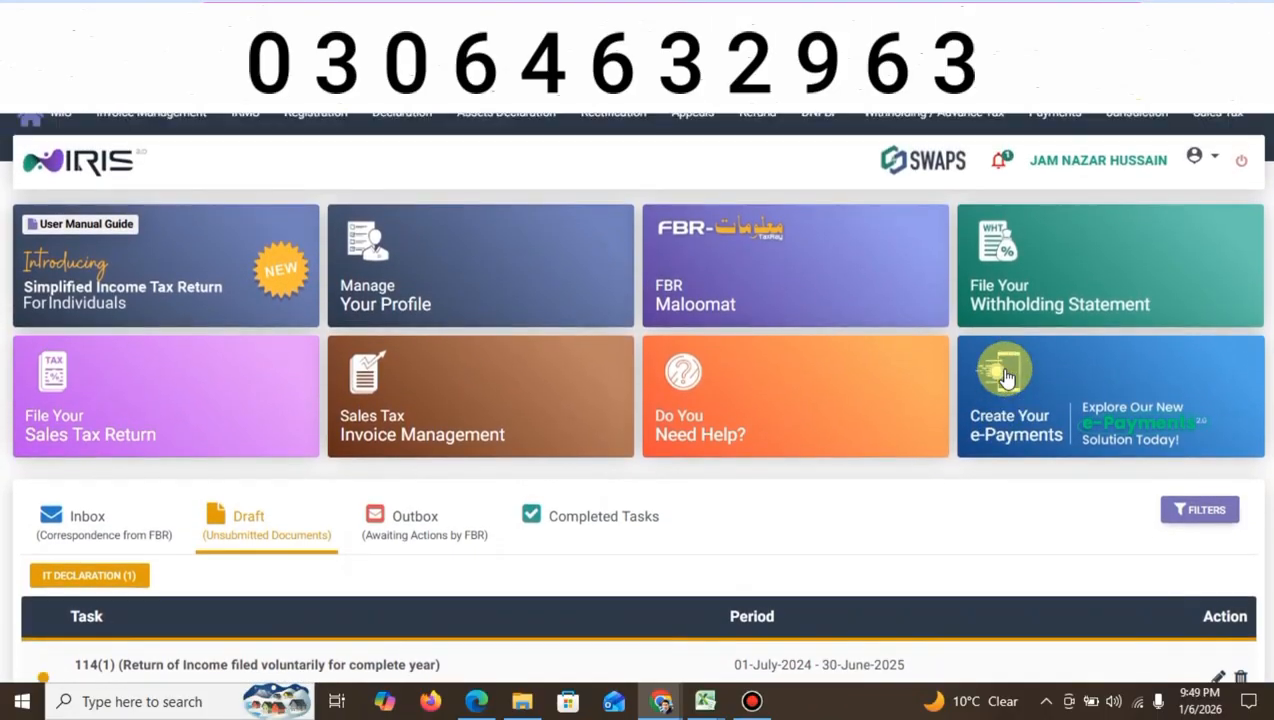